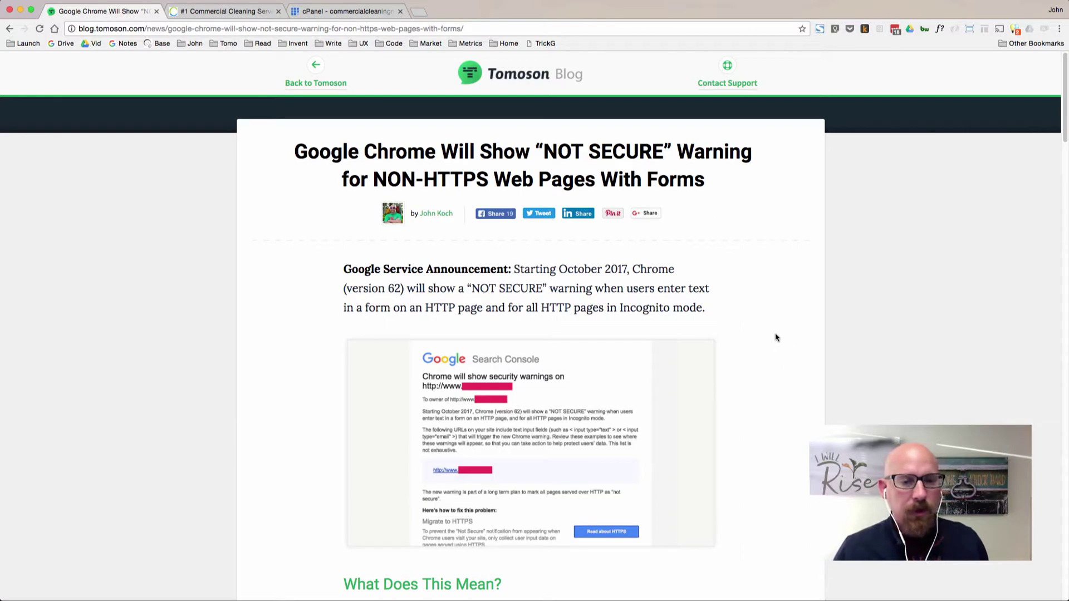
- Read the Tomoson Blog post on Chrome's NOT SECURE warning, highlighting the Google announcement sentence
{"action": "scroll", "coordinate": [751, 359], "scroll_direction": "down", "scroll_amount": 2}
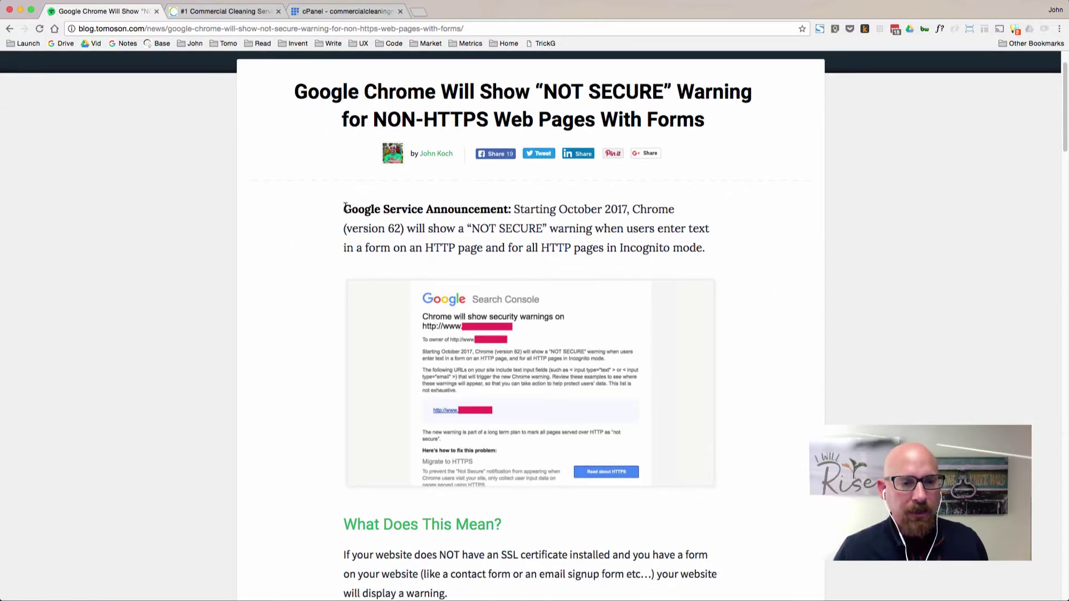
{"action": "left_click_drag", "start_coordinate": [344, 210], "coordinate": [592, 221]}
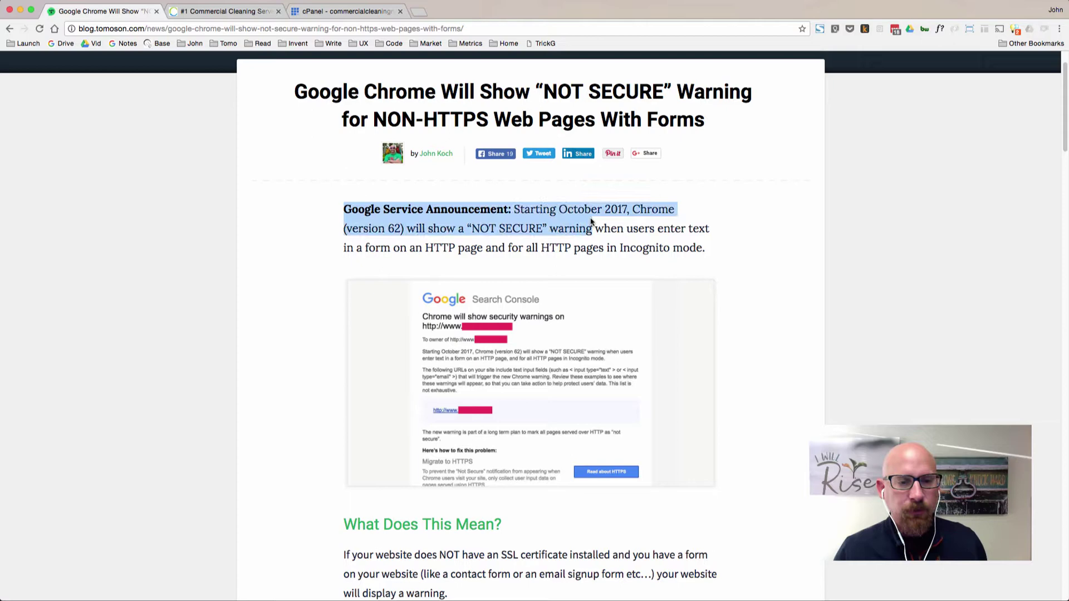
{"action": "left_click", "coordinate": [591, 221]}
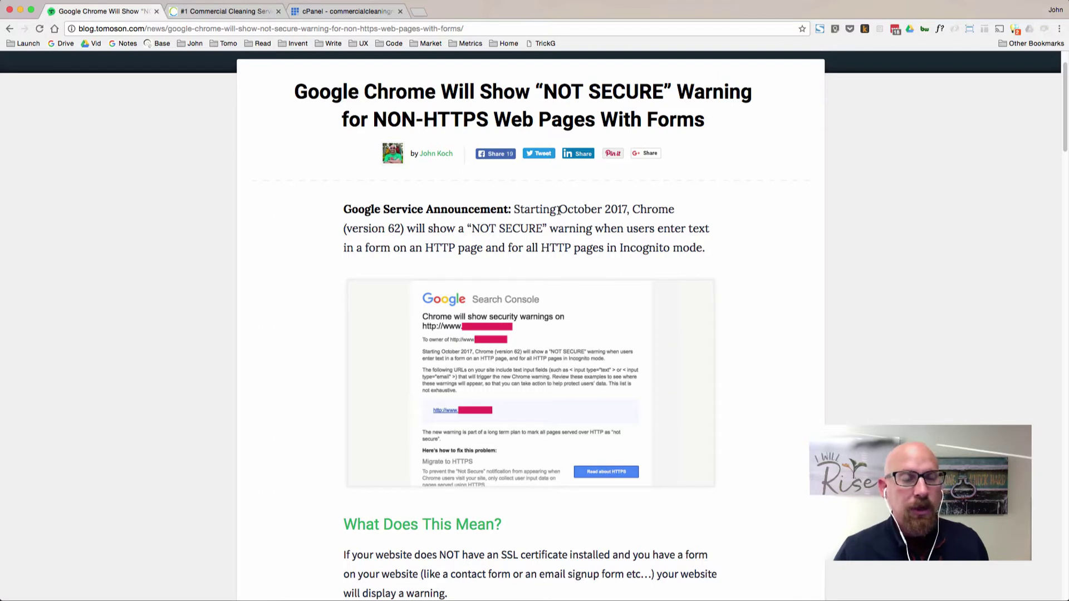
- Switch to the site's Bluehost cPanel and scroll through its sections down to the upgrades area
{"action": "left_click", "coordinate": [362, 14]}
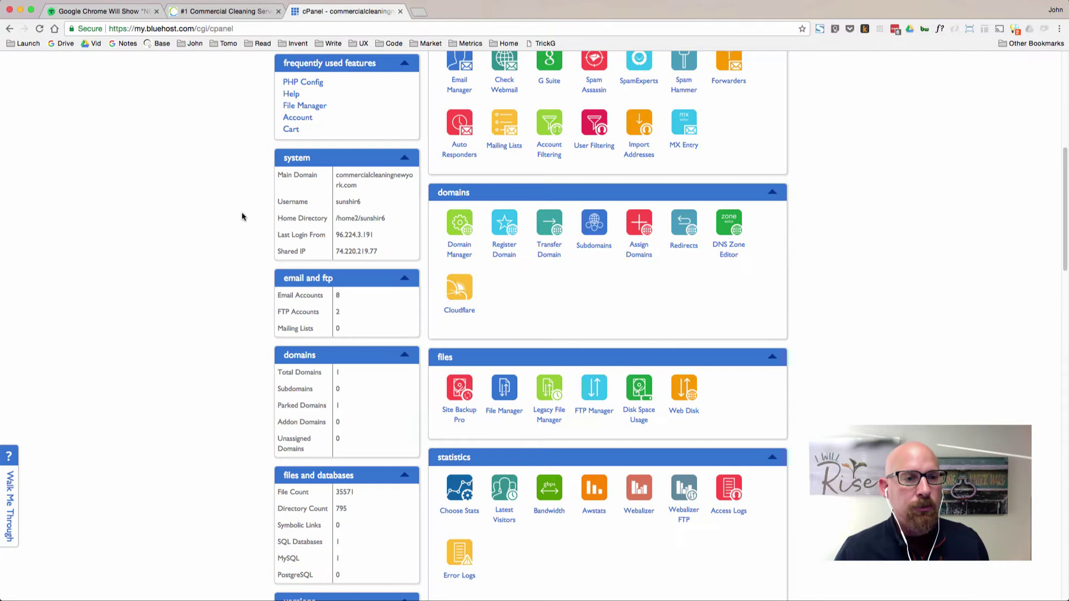
{"action": "scroll", "coordinate": [243, 216], "scroll_direction": "up", "scroll_amount": 7}
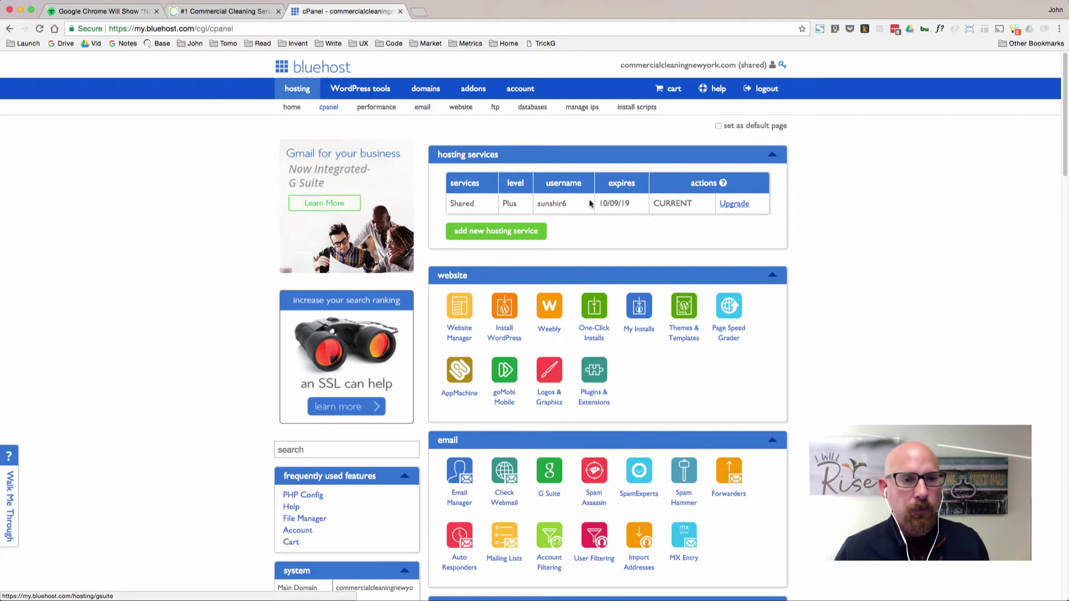
{"action": "scroll", "coordinate": [818, 389], "scroll_direction": "down", "scroll_amount": 3}
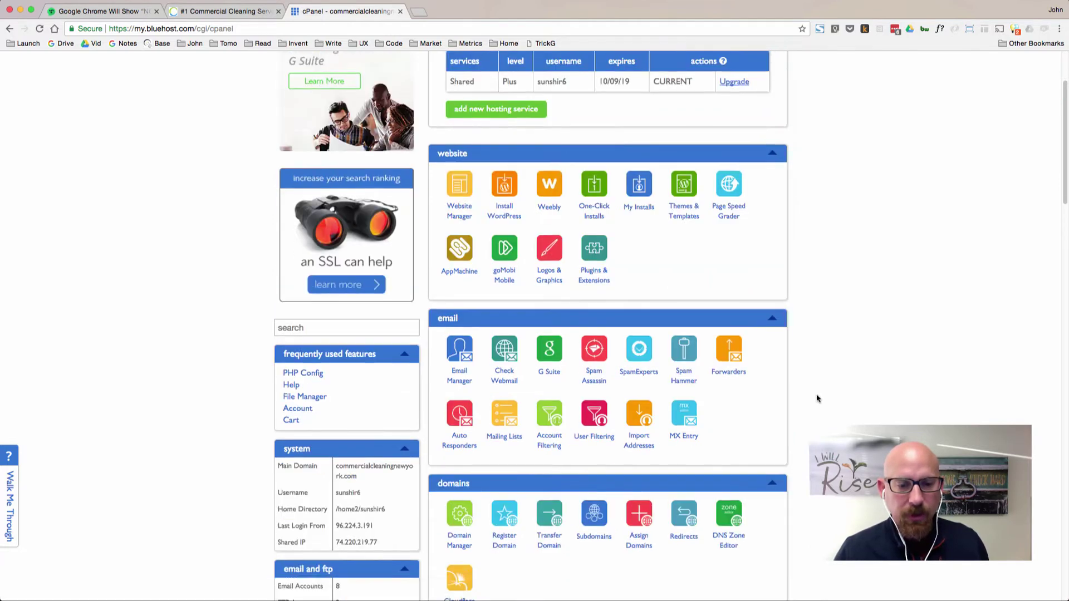
{"action": "scroll", "coordinate": [817, 399], "scroll_direction": "down", "scroll_amount": 2}
{"action": "scroll", "coordinate": [817, 398], "scroll_direction": "up", "scroll_amount": 1}
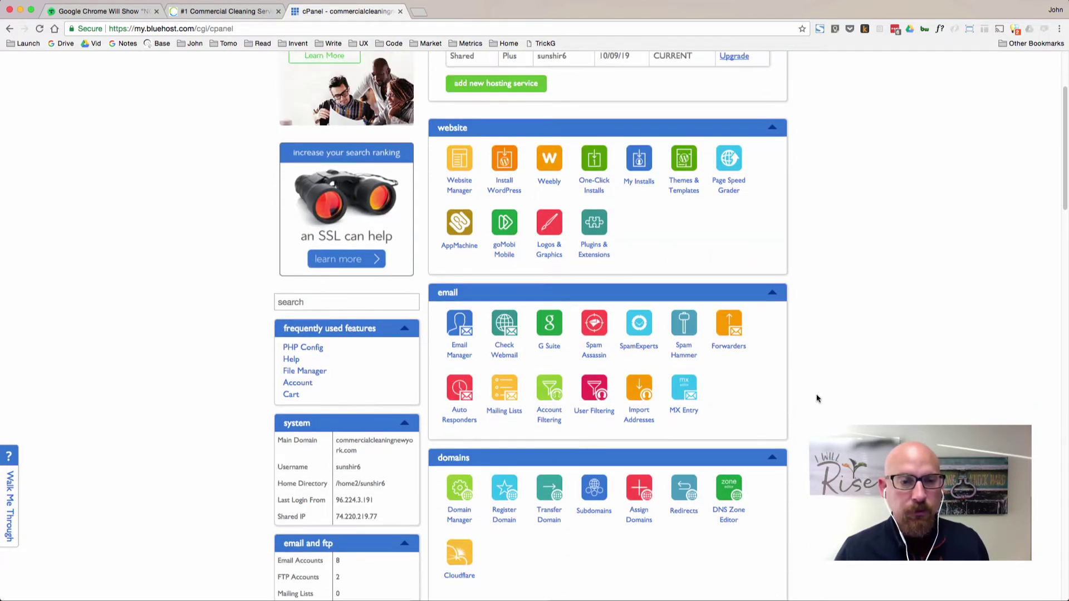
{"action": "scroll", "coordinate": [817, 399], "scroll_direction": "up", "scroll_amount": 5}
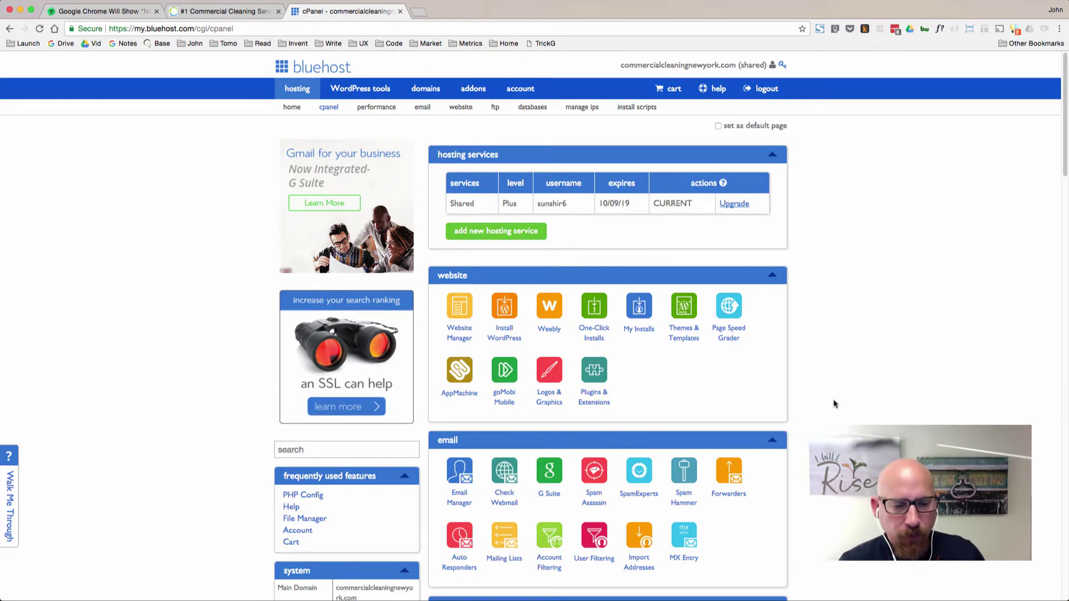
{"action": "scroll", "coordinate": [837, 415], "scroll_direction": "down", "scroll_amount": 3}
{"action": "scroll", "coordinate": [531, 325], "scroll_direction": "down", "scroll_amount": 4}
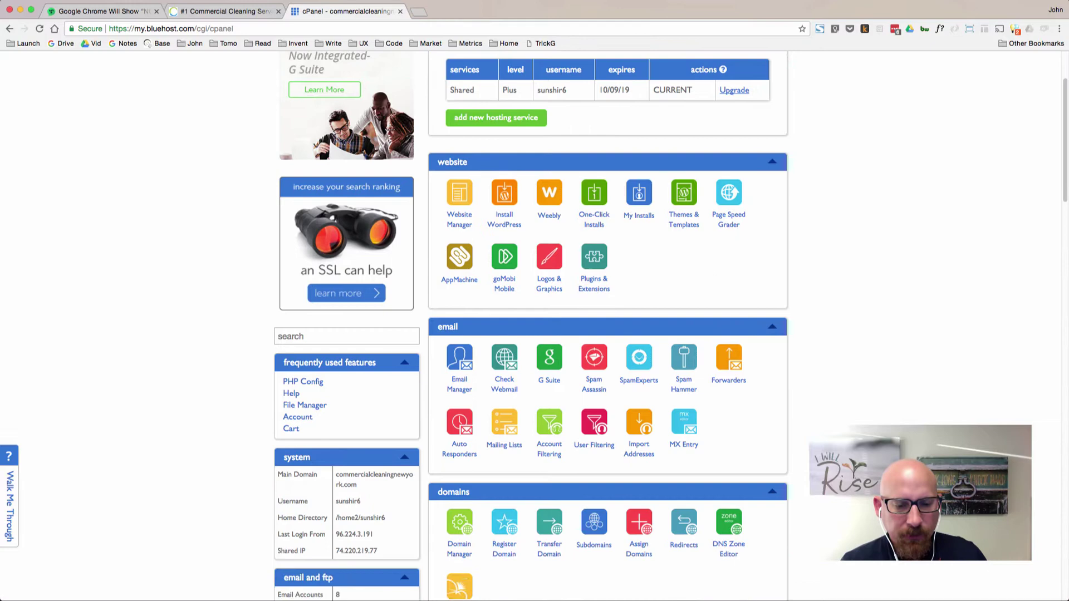
{"action": "scroll", "coordinate": [531, 326], "scroll_direction": "down", "scroll_amount": 4}
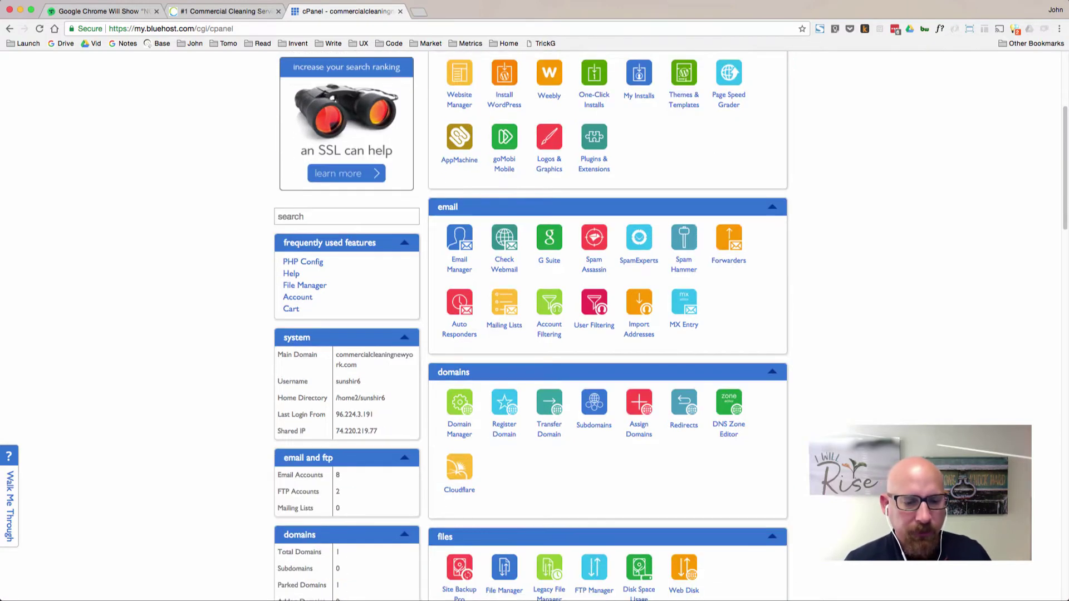
{"action": "scroll", "coordinate": [531, 326], "scroll_direction": "down", "scroll_amount": 7}
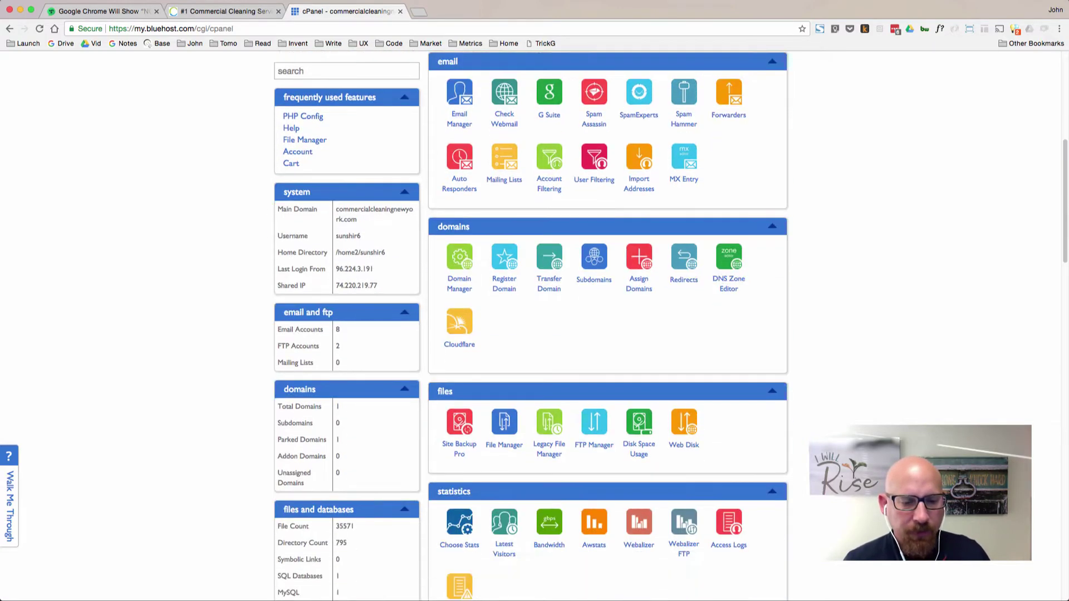
{"action": "scroll", "coordinate": [654, 476], "scroll_direction": "down", "scroll_amount": 3}
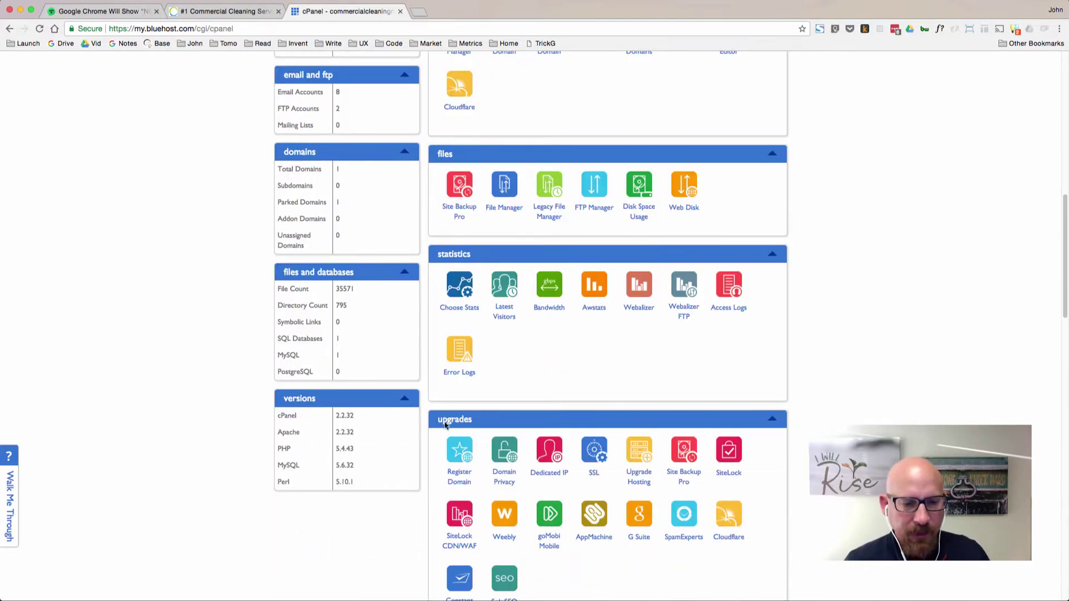
- Open the Domain Privacy add-on page and review its whois comparison with and without privacy
{"action": "left_click", "coordinate": [507, 477]}
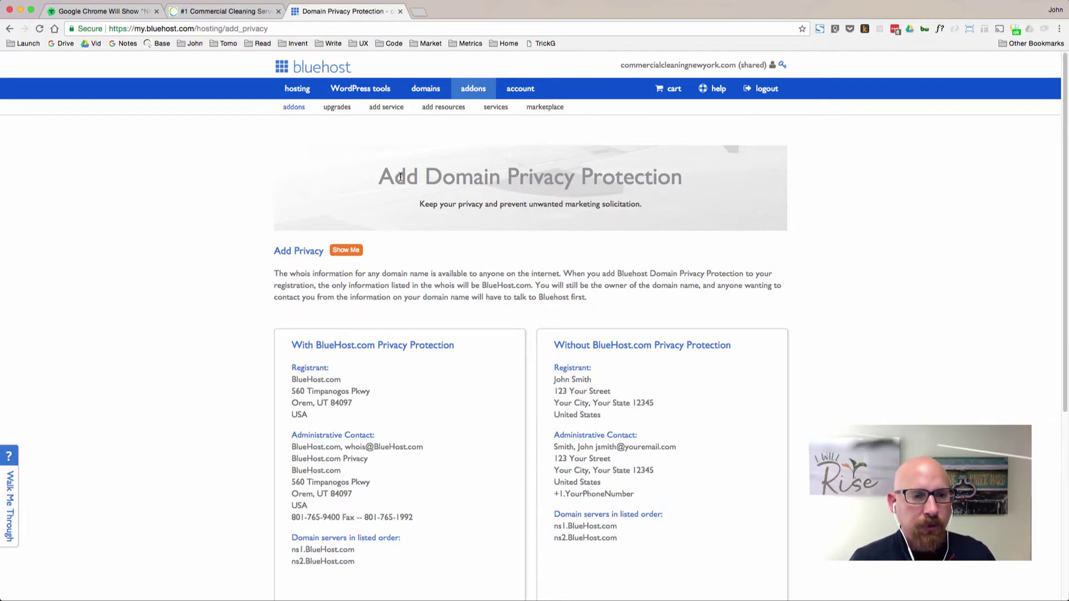
{"action": "left_click_drag", "start_coordinate": [383, 176], "coordinate": [687, 177]}
{"action": "left_click", "coordinate": [677, 239]}
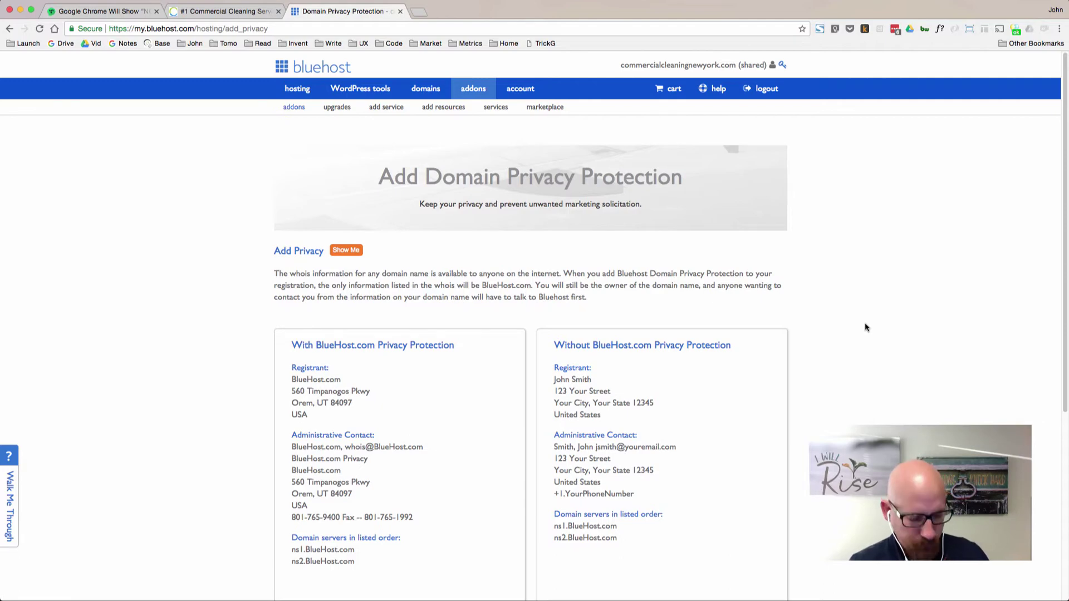
{"action": "scroll", "coordinate": [865, 327], "scroll_direction": "down", "scroll_amount": 1}
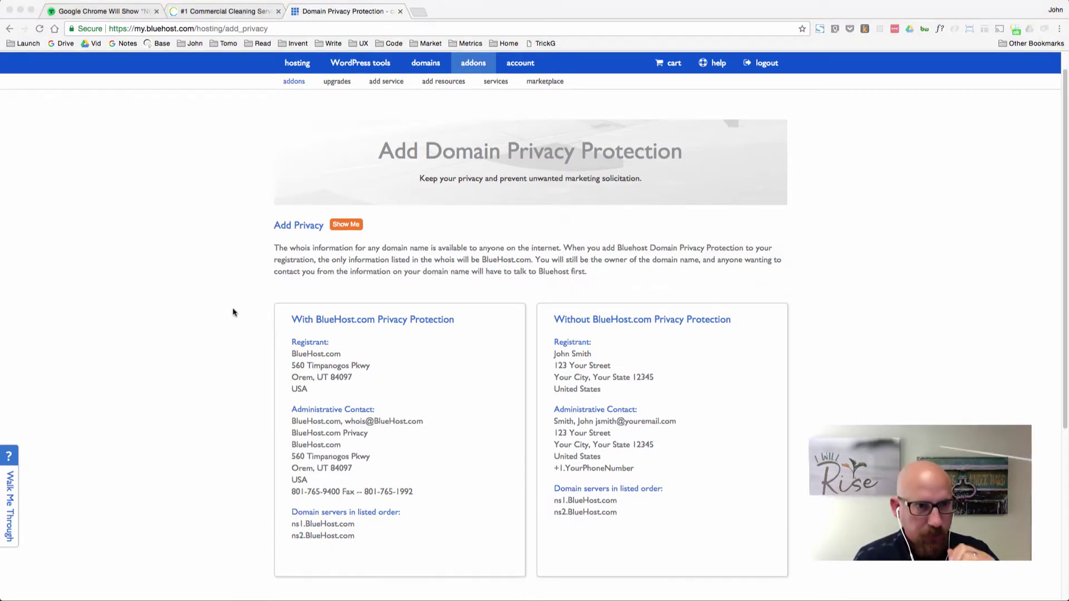
{"action": "scroll", "coordinate": [371, 68], "scroll_direction": "up", "scroll_amount": 1}
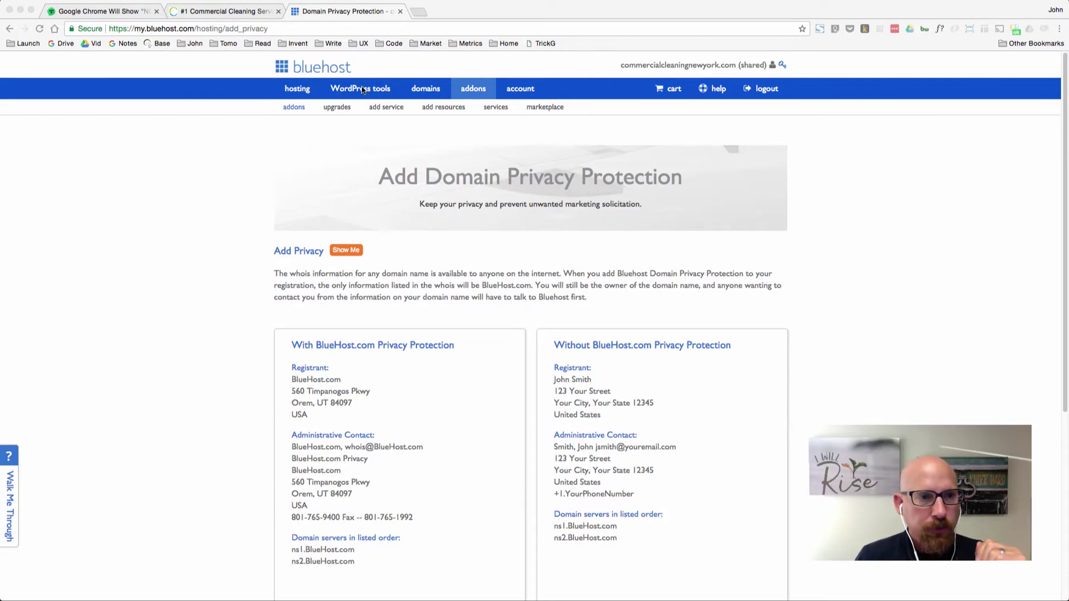
- Reload the Bluehost page to reach the site's WordPress tools Updates page
{"action": "left_click", "coordinate": [329, 33]}
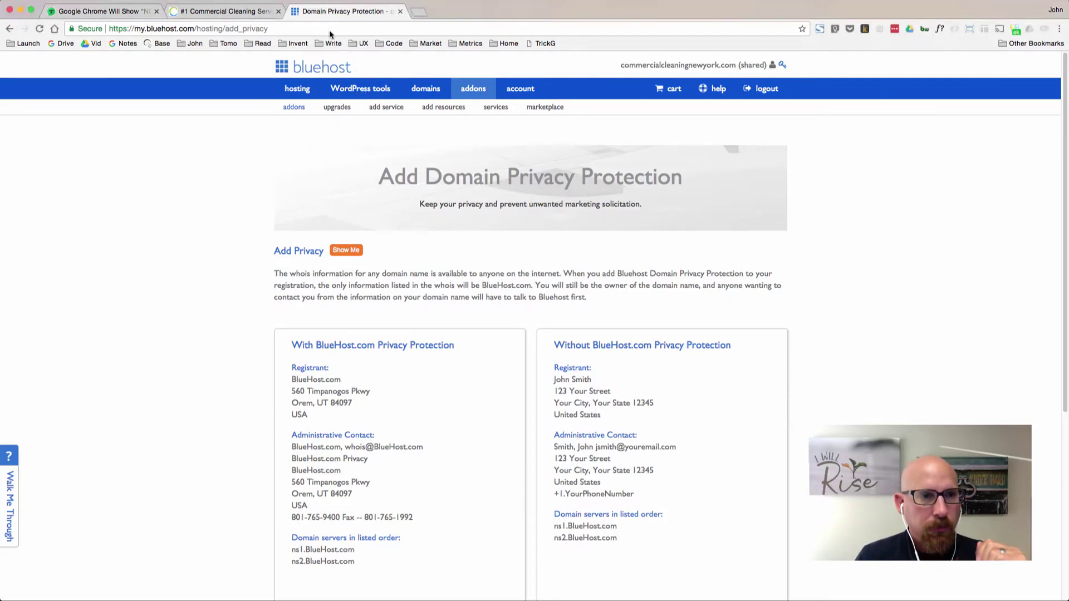
{"action": "left_click", "coordinate": [328, 31]}
{"action": "key", "text": "Return"}
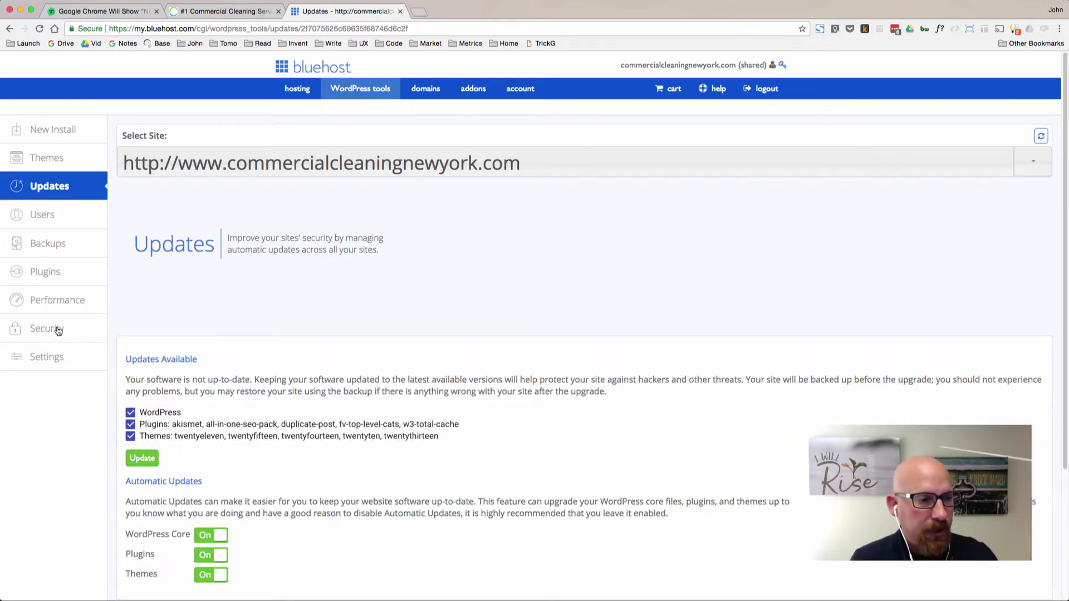
- Open the WordPress tools Security page and scroll down to the Secure Certificates panel
{"action": "left_click", "coordinate": [53, 333]}
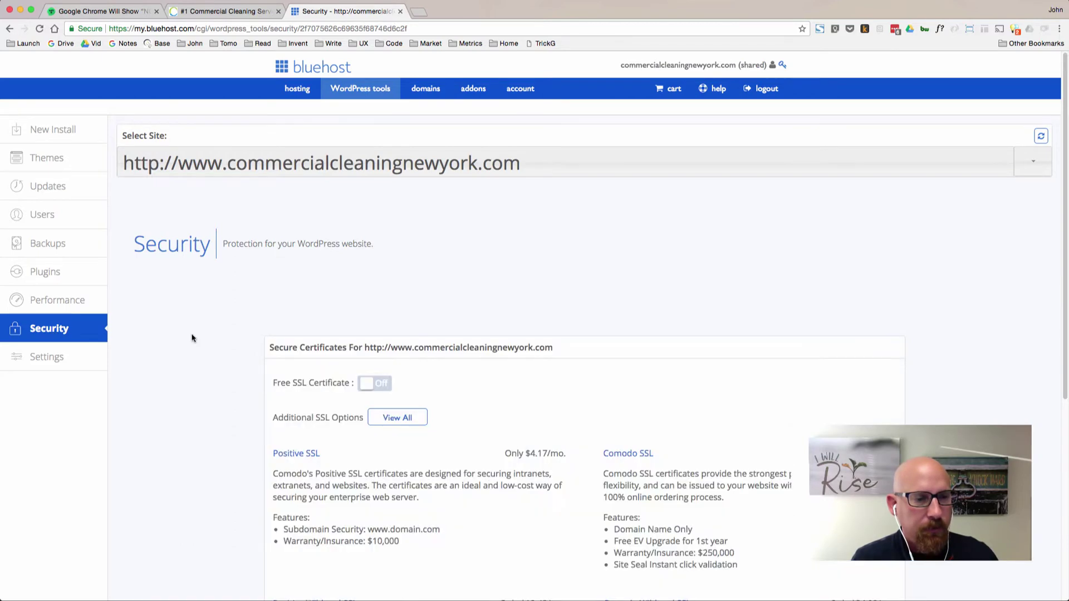
{"action": "scroll", "coordinate": [225, 338], "scroll_direction": "down", "scroll_amount": 1}
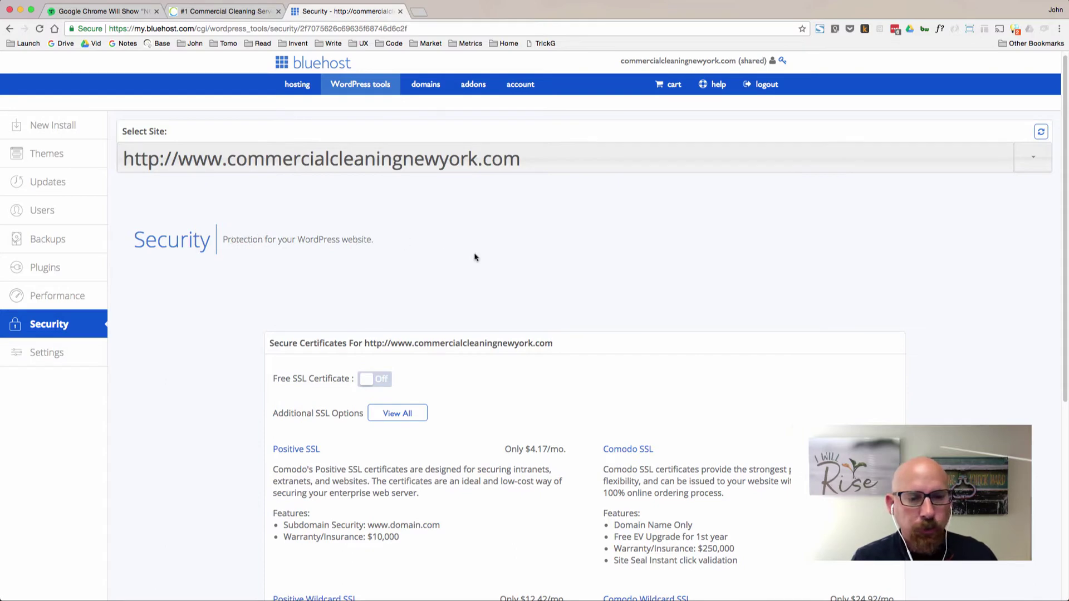
{"action": "scroll", "coordinate": [530, 362], "scroll_direction": "down", "scroll_amount": 3}
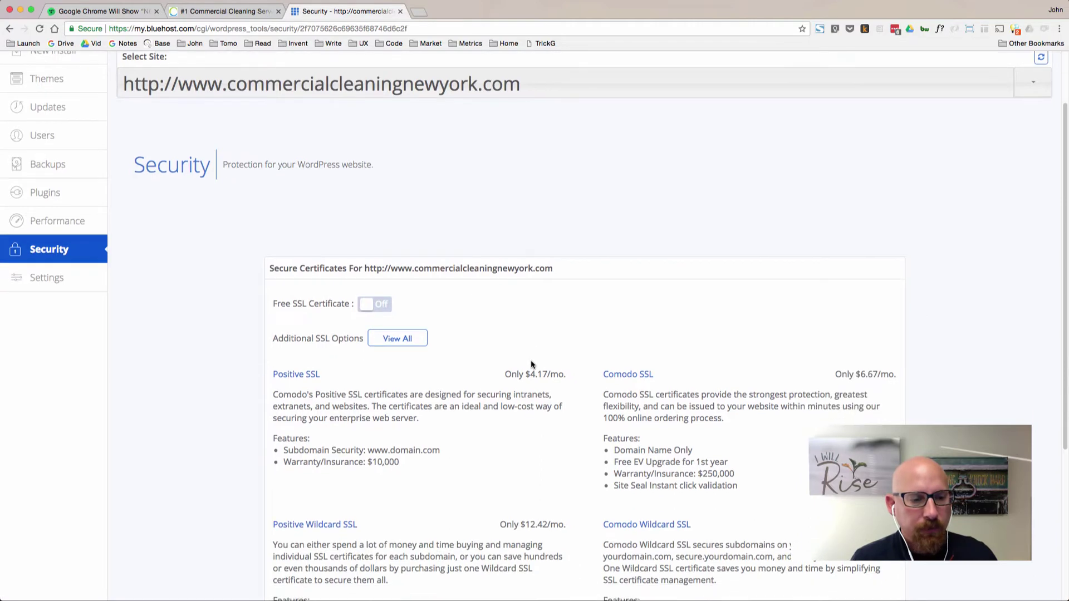
{"action": "scroll", "coordinate": [531, 364], "scroll_direction": "down", "scroll_amount": 2}
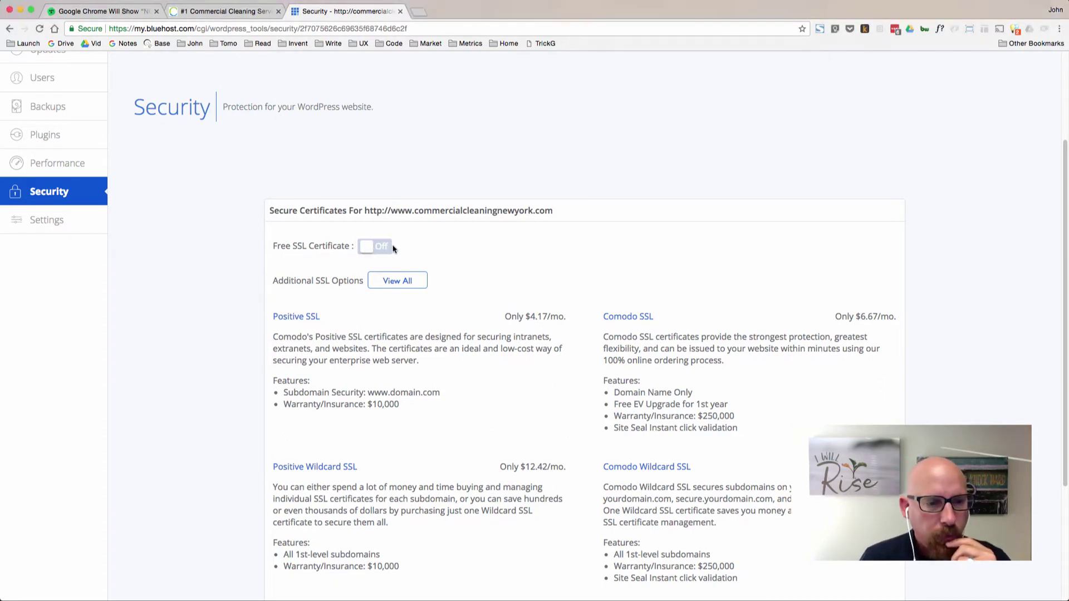
- Switch the Free SSL Certificate toggle On and wait while the certificate setup shows pending
{"action": "left_click", "coordinate": [369, 252]}
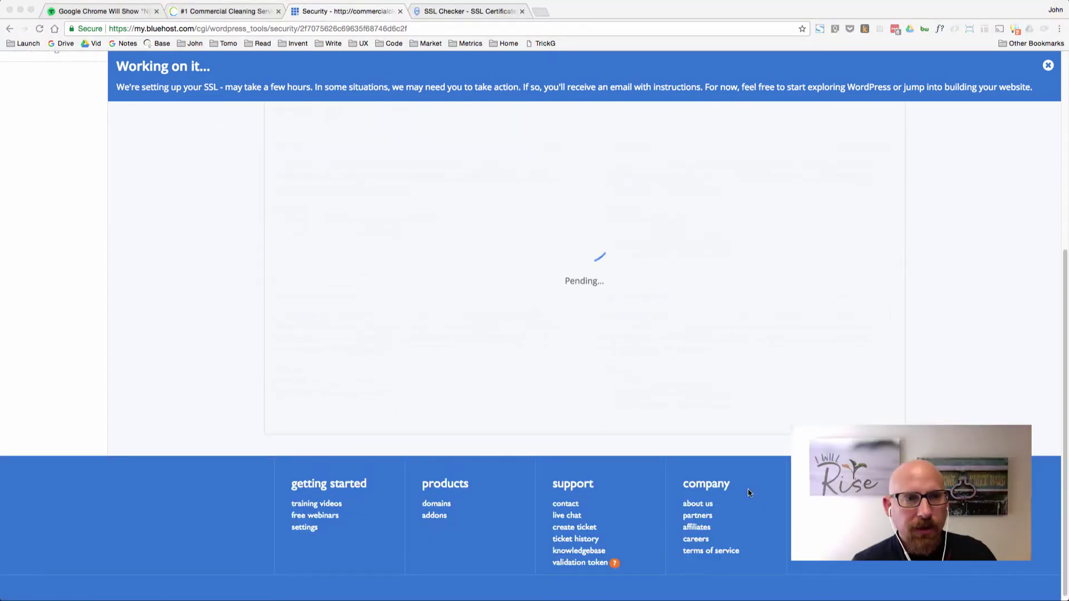
{"action": "left_click", "coordinate": [730, 396]}
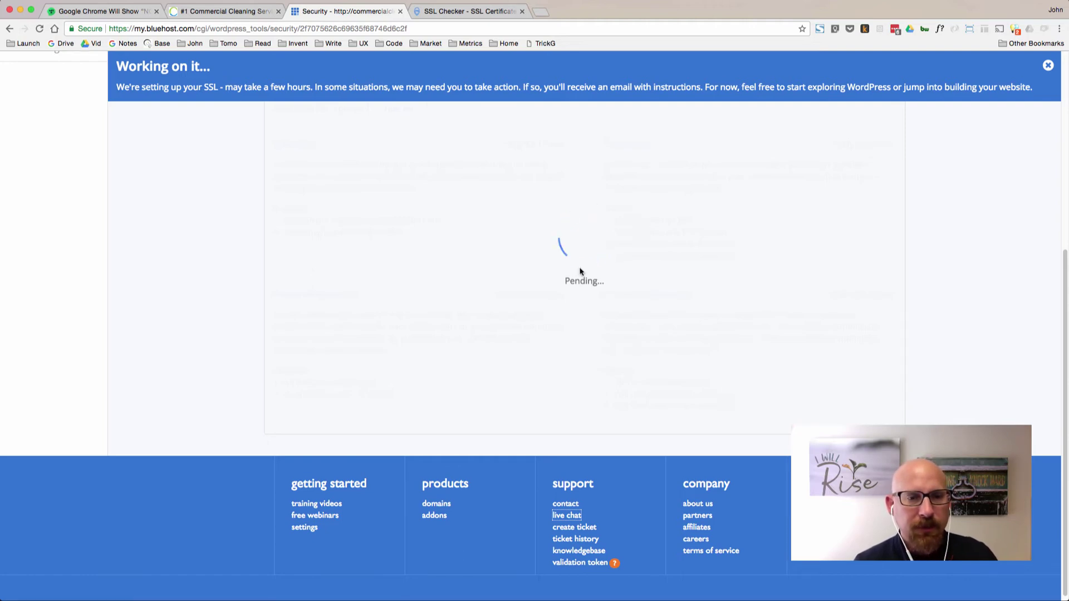
{"action": "left_click", "coordinate": [465, 11]}
{"action": "left_click", "coordinate": [221, 29]}
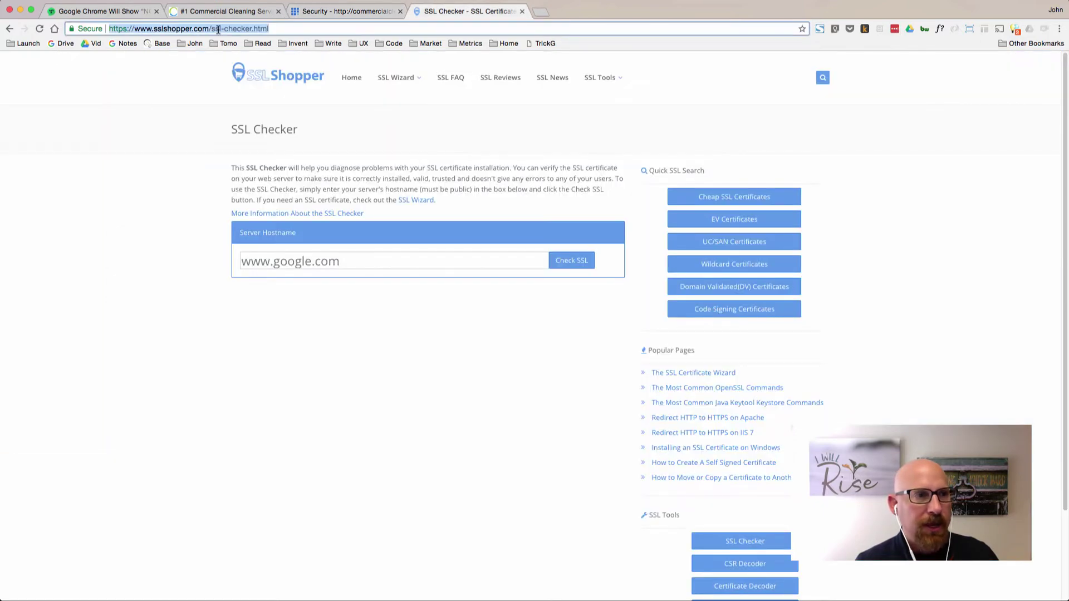
{"action": "left_click", "coordinate": [241, 29]}
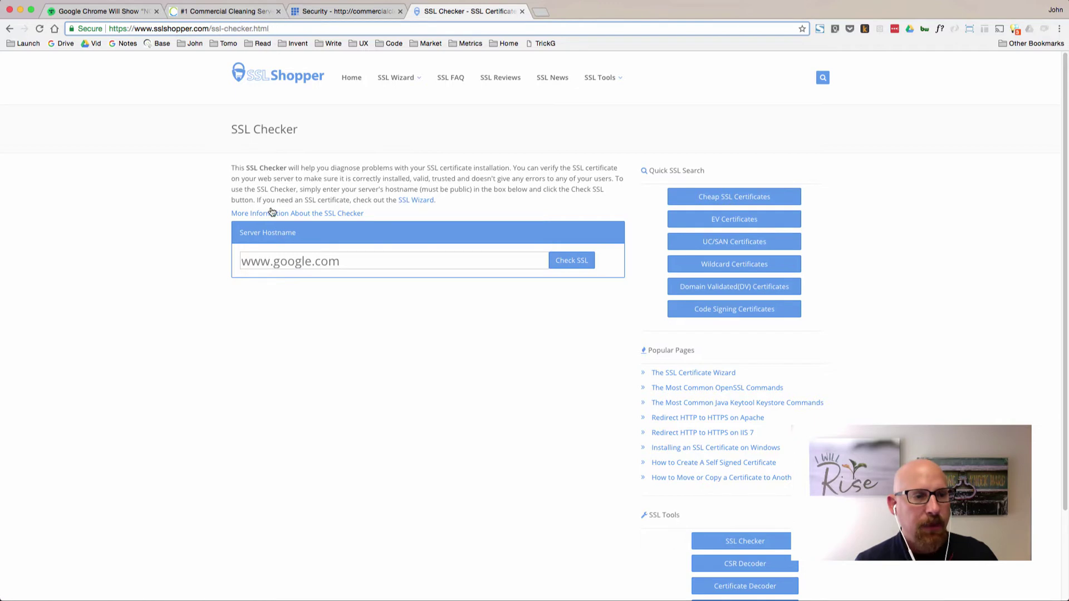
{"action": "left_click", "coordinate": [266, 263]}
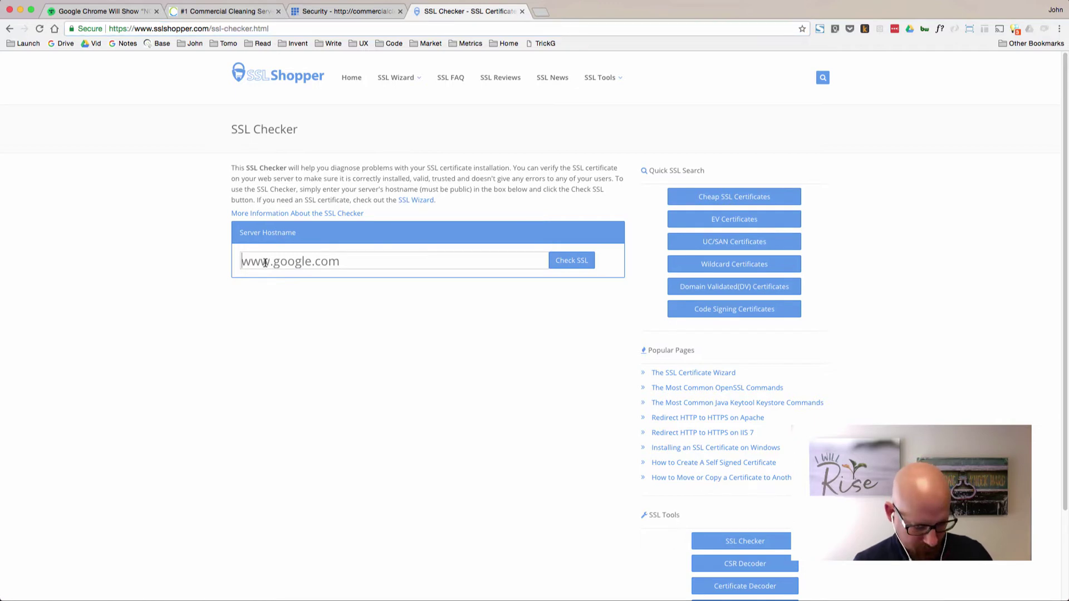
{"action": "type", "text": "http://www.commercialcleaningnewyork.com/"}
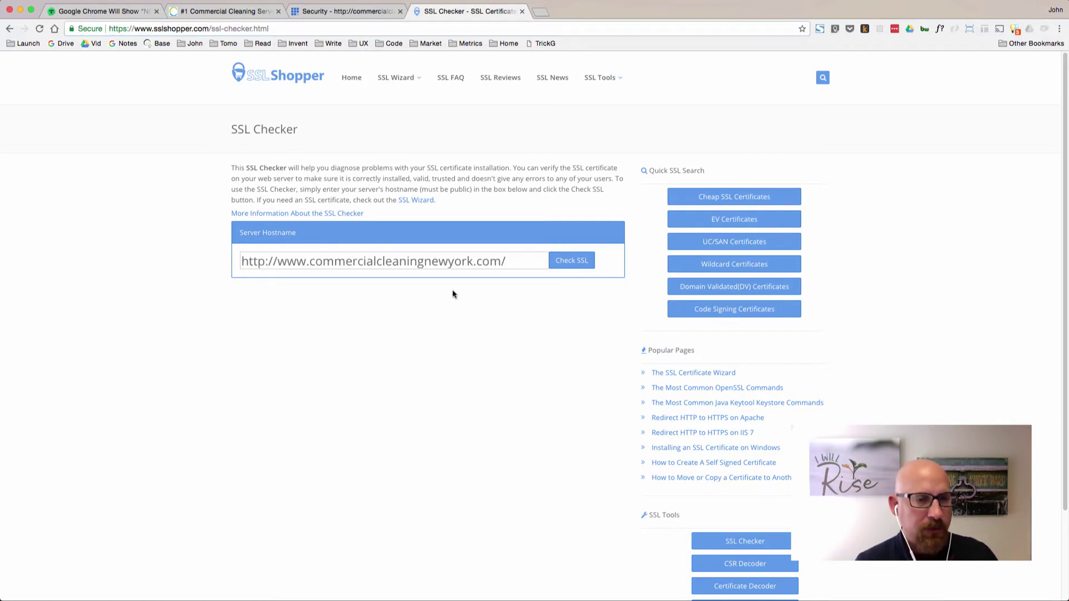
{"action": "left_click", "coordinate": [566, 265]}
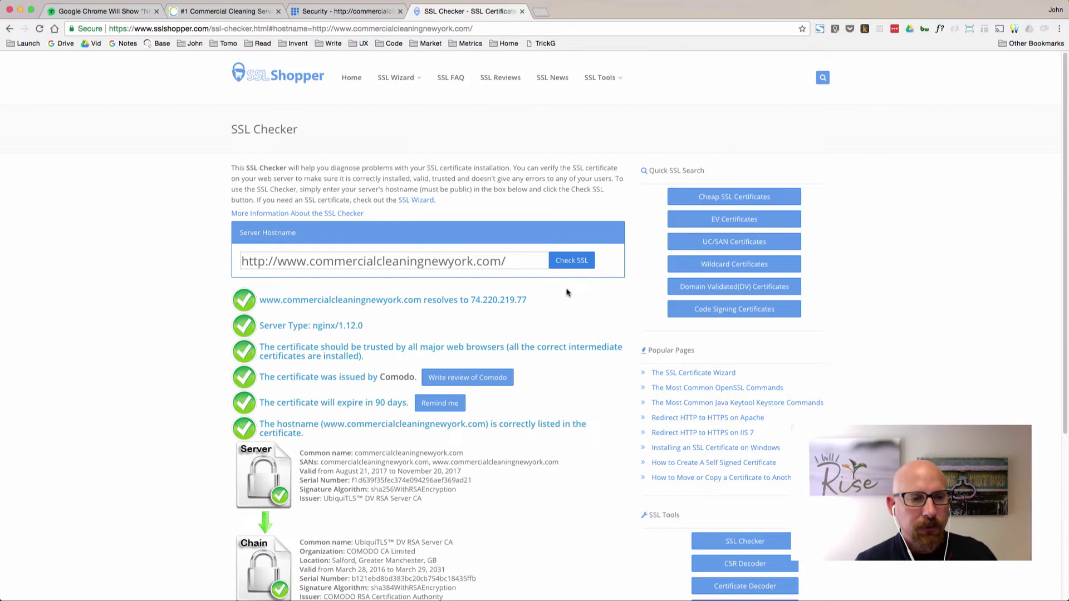
{"action": "scroll", "coordinate": [314, 407], "scroll_direction": "down", "scroll_amount": 5}
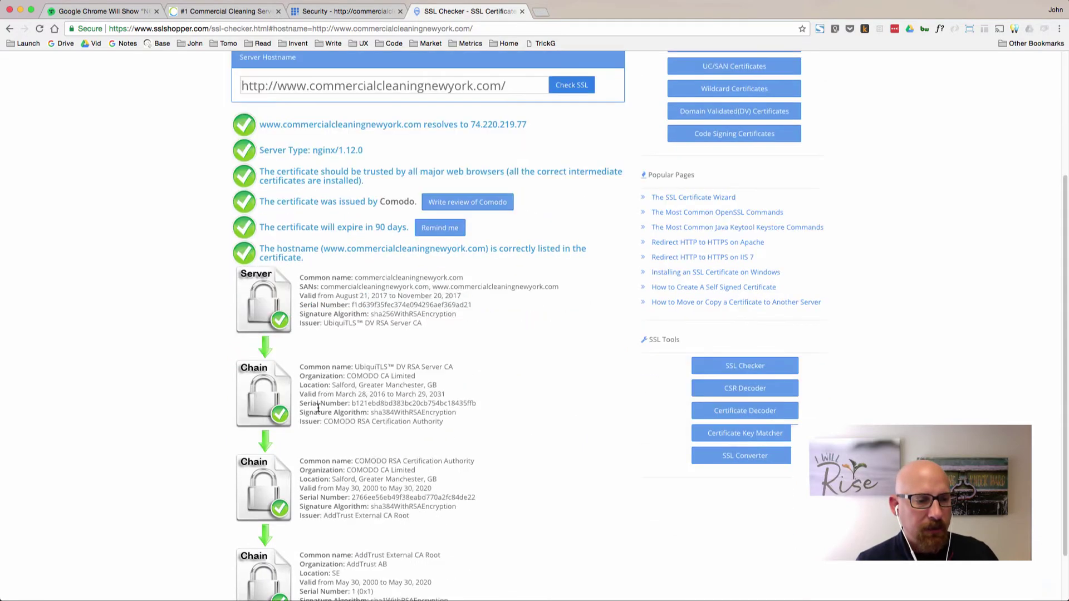
{"action": "scroll", "coordinate": [319, 411], "scroll_direction": "up", "scroll_amount": 5}
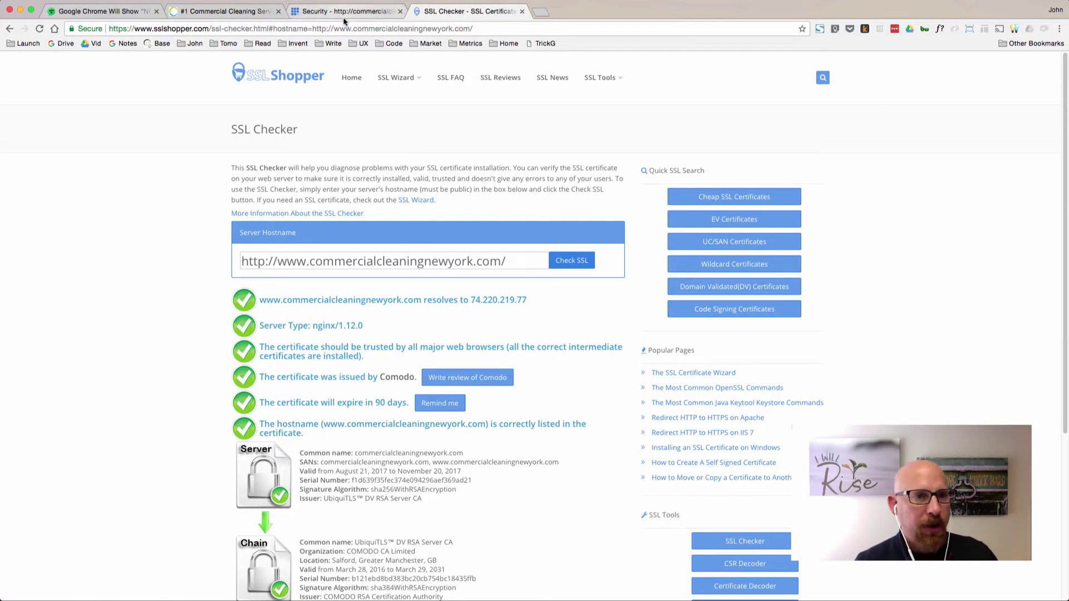
- Go back to the Bluehost Security tab to check the pending SSL 'Working on it' status
{"action": "left_click", "coordinate": [358, 12]}
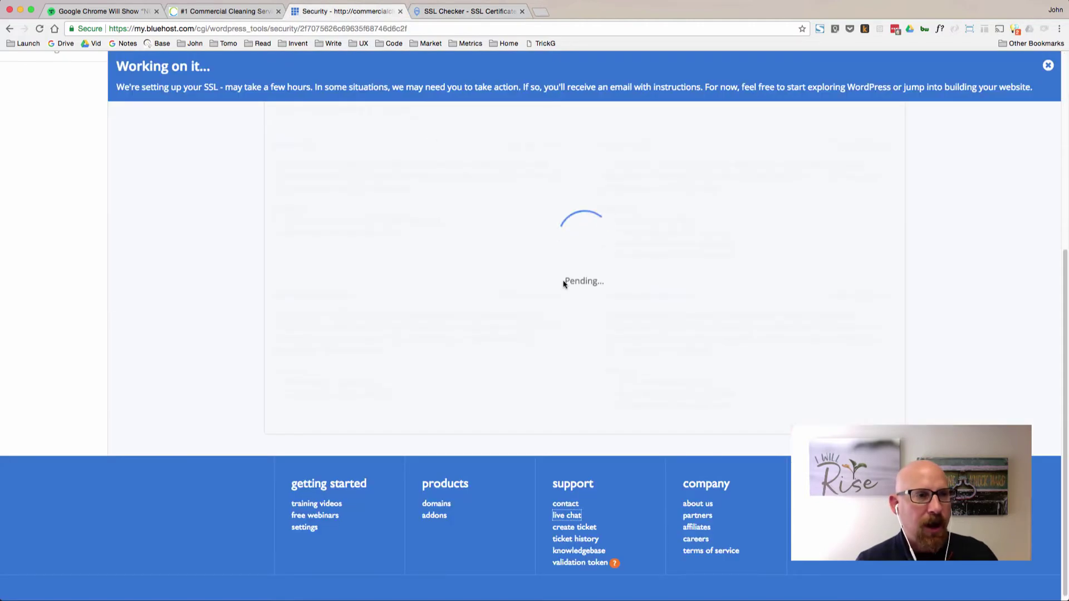
{"action": "scroll", "coordinate": [562, 284], "scroll_direction": "up", "scroll_amount": 2}
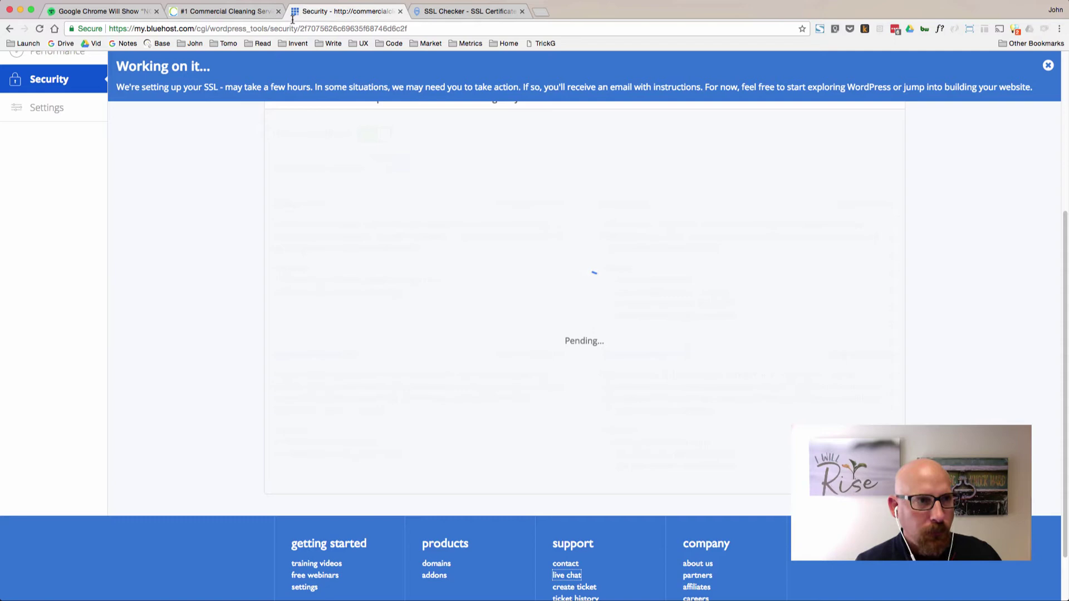
- Reload the Commercial Cleaning New York homepage from its address bar
{"action": "left_click", "coordinate": [240, 15]}
{"action": "left_click", "coordinate": [230, 29]}
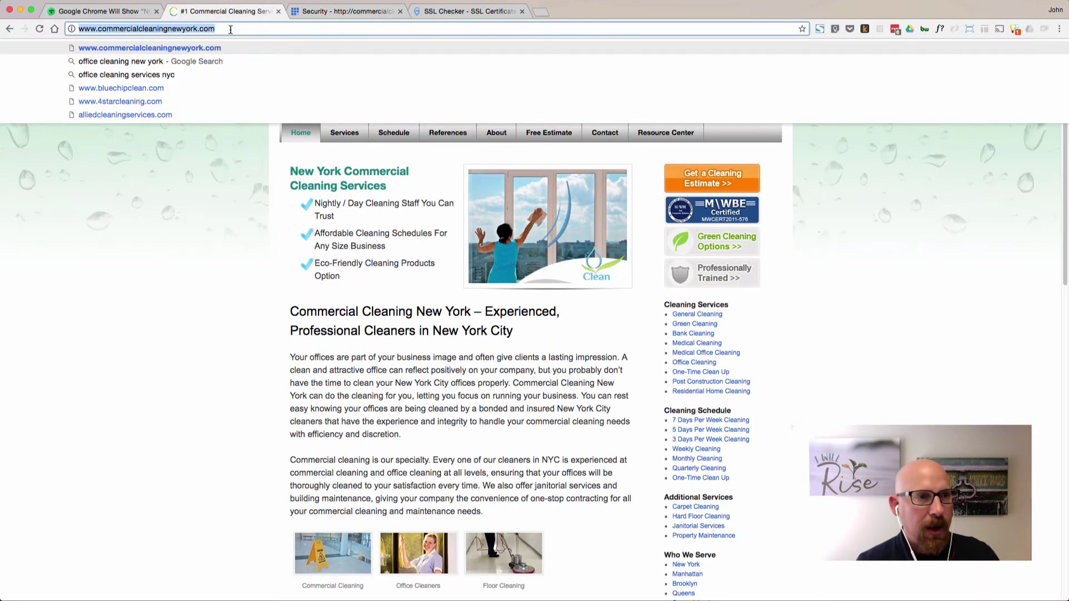
{"action": "key", "text": "Right"}
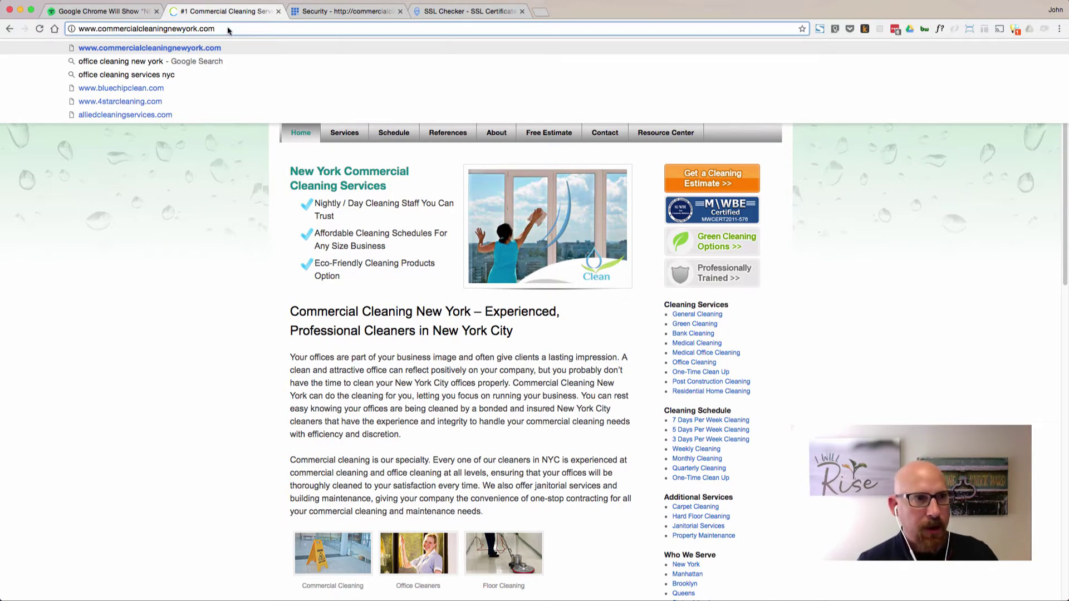
{"action": "key", "text": "Return"}
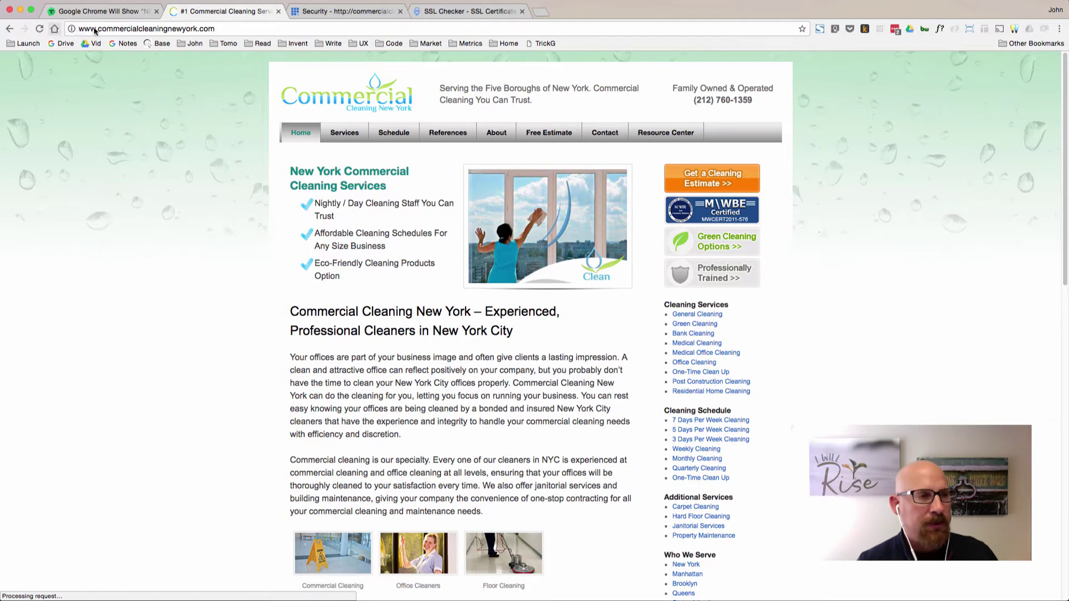
- Append /wp to the site address and open the wp-login.php page over https
{"action": "left_click", "coordinate": [94, 28]}
{"action": "left_click", "coordinate": [96, 30]}
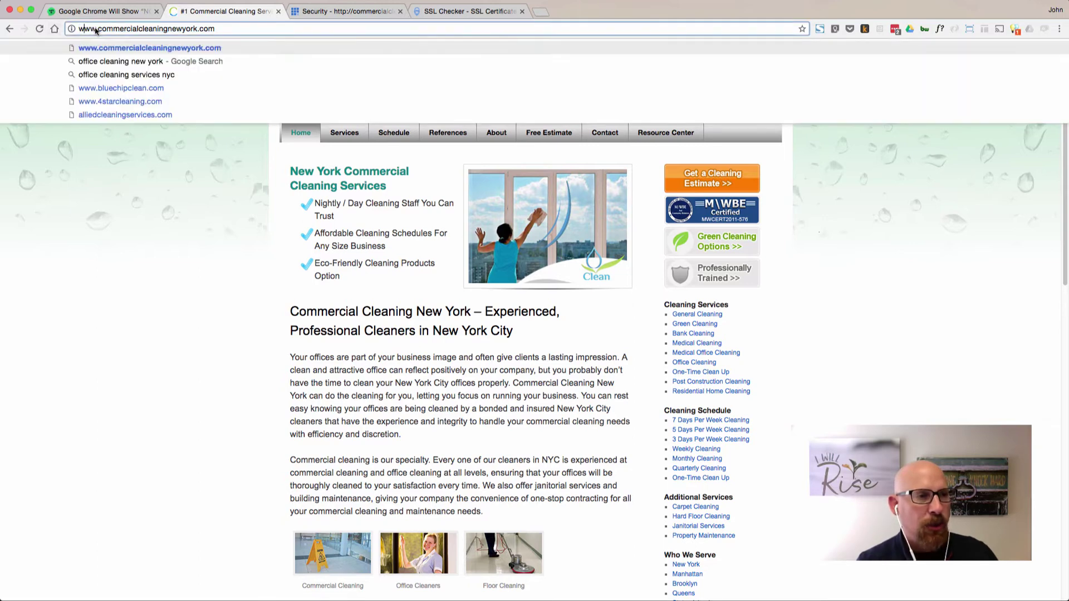
{"action": "key", "text": "super+a"}
{"action": "left_click", "coordinate": [239, 29]}
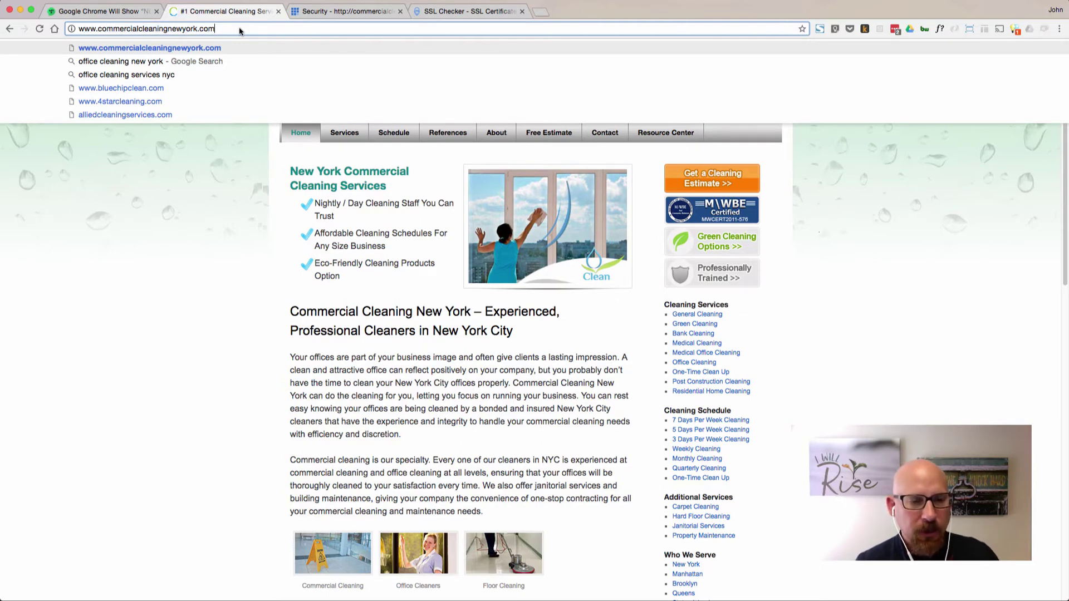
{"action": "left_click", "coordinate": [172, 203]}
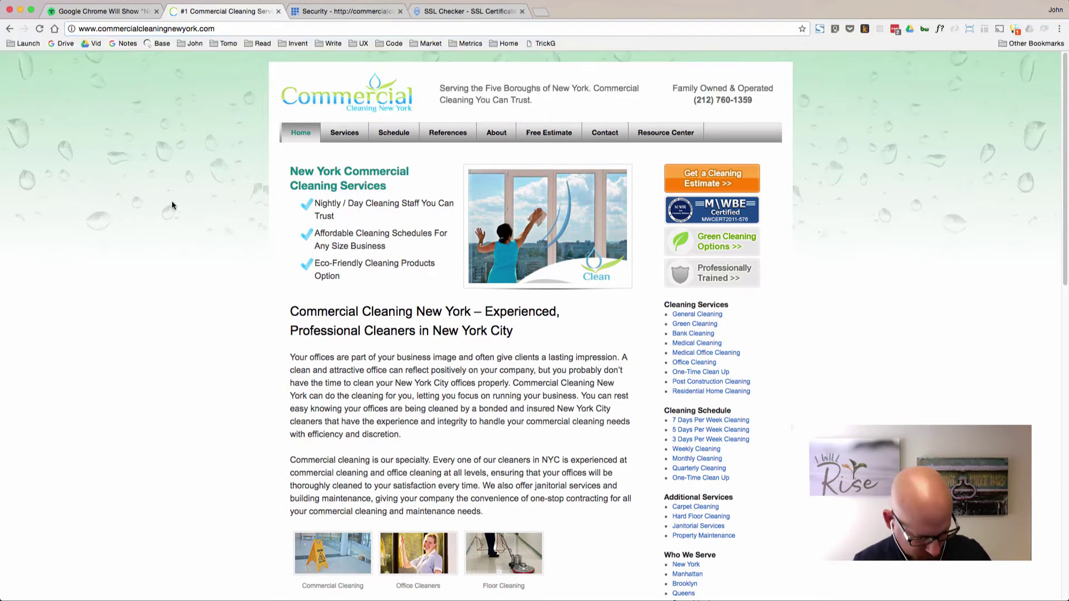
{"action": "left_click", "coordinate": [237, 28]}
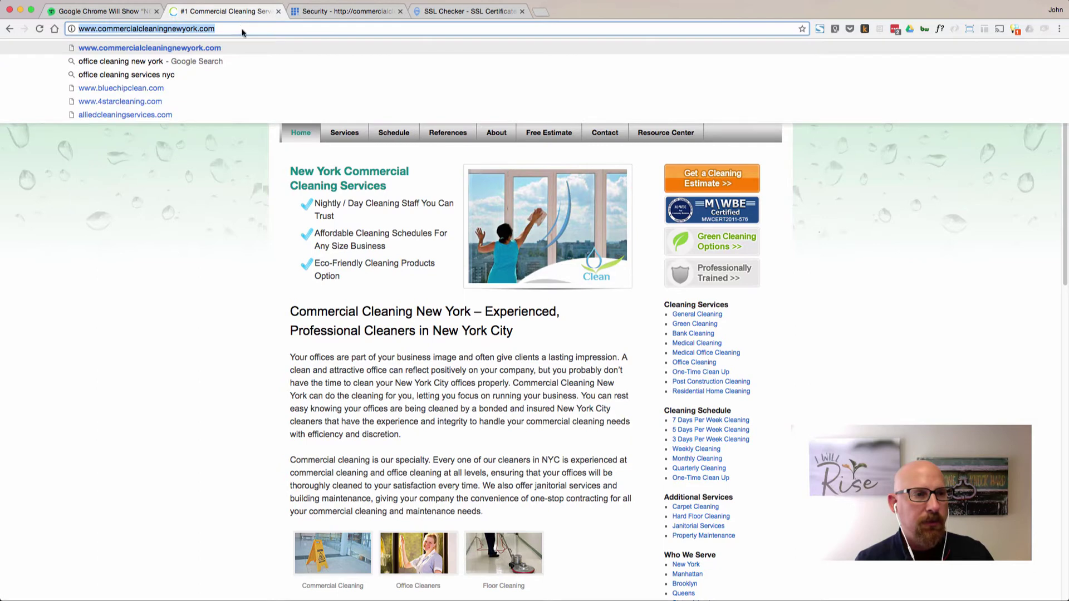
{"action": "left_click", "coordinate": [242, 29]}
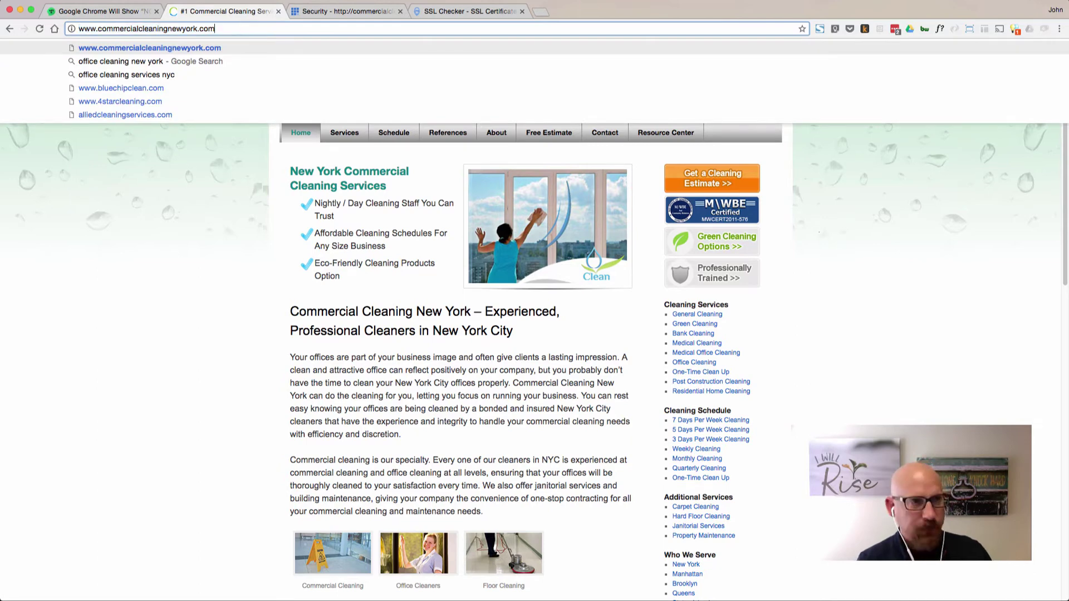
{"action": "type", "text": "/wp"}
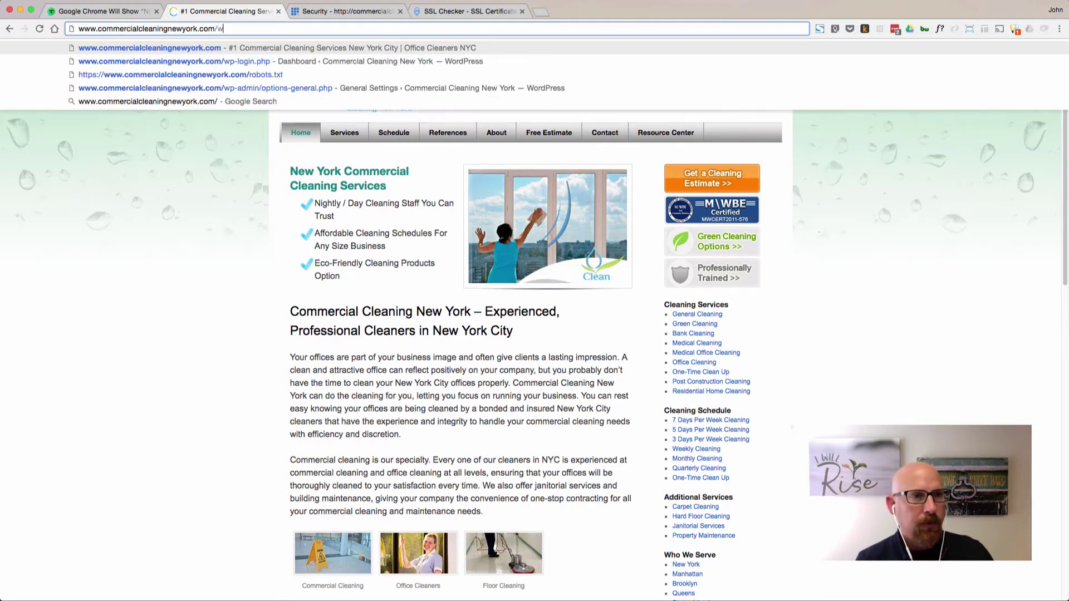
{"action": "left_click", "coordinate": [243, 62]}
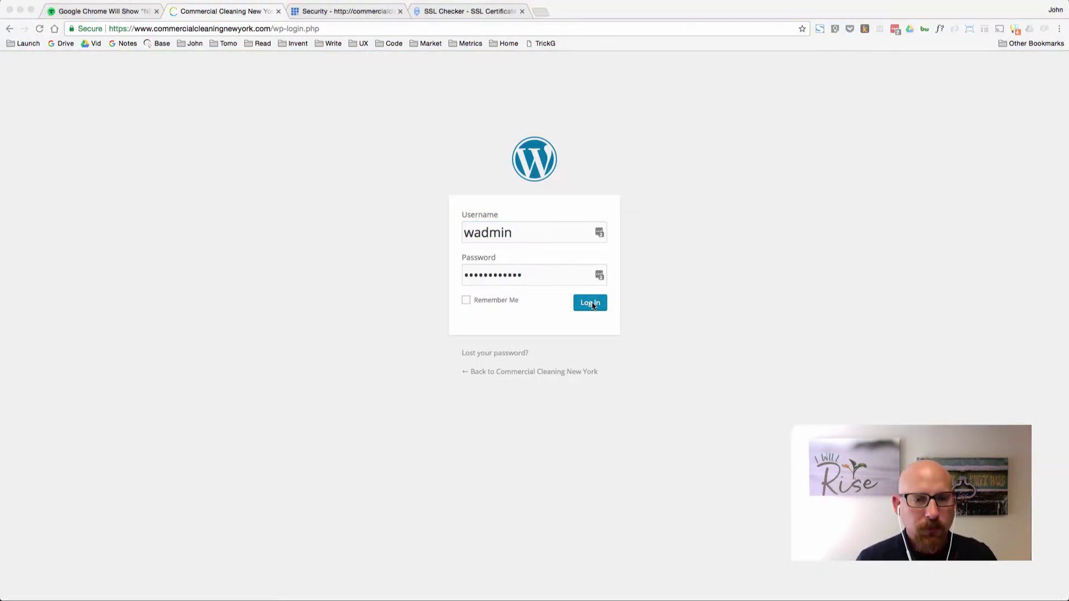
- Log in to WordPress and open Settings > General, where both site addresses use https
{"action": "left_click", "coordinate": [591, 305]}
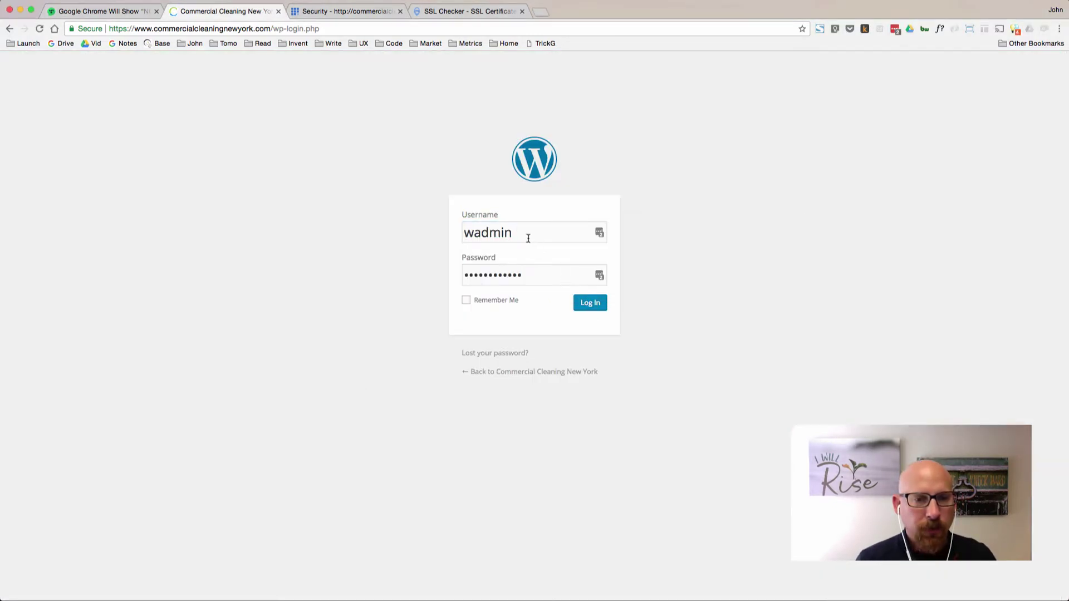
{"action": "left_click", "coordinate": [586, 302]}
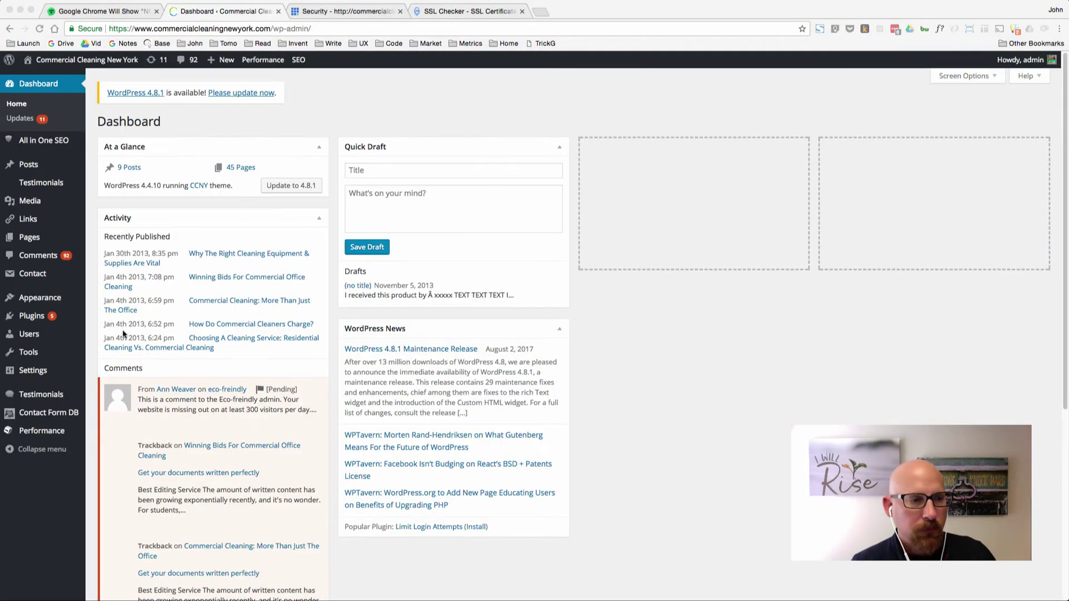
{"action": "left_click", "coordinate": [43, 378]}
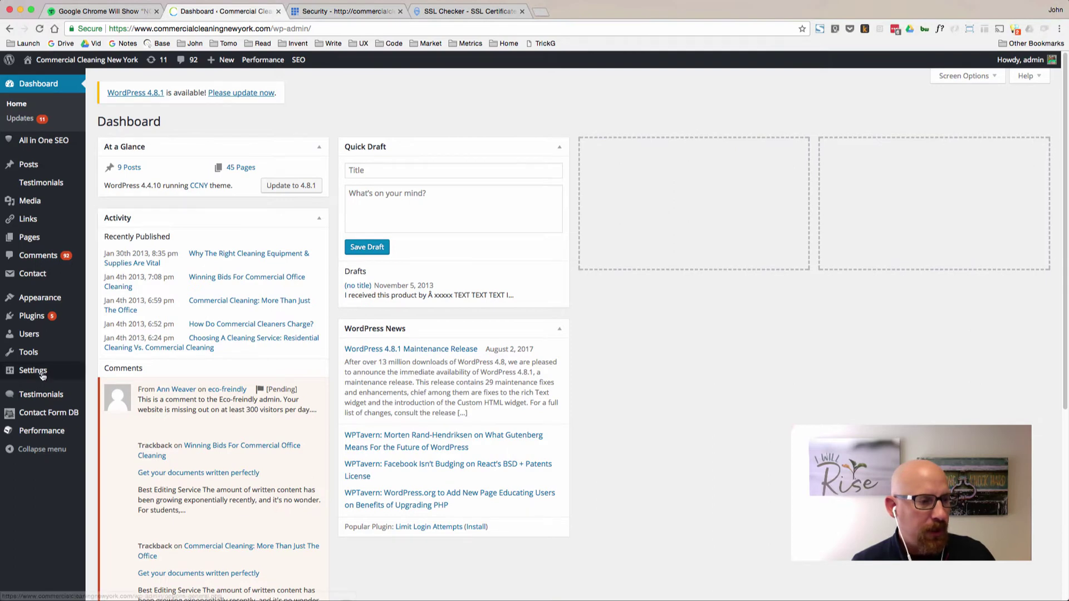
{"action": "mouse_move", "coordinate": [45, 376]}
{"action": "left_click", "coordinate": [109, 359]}
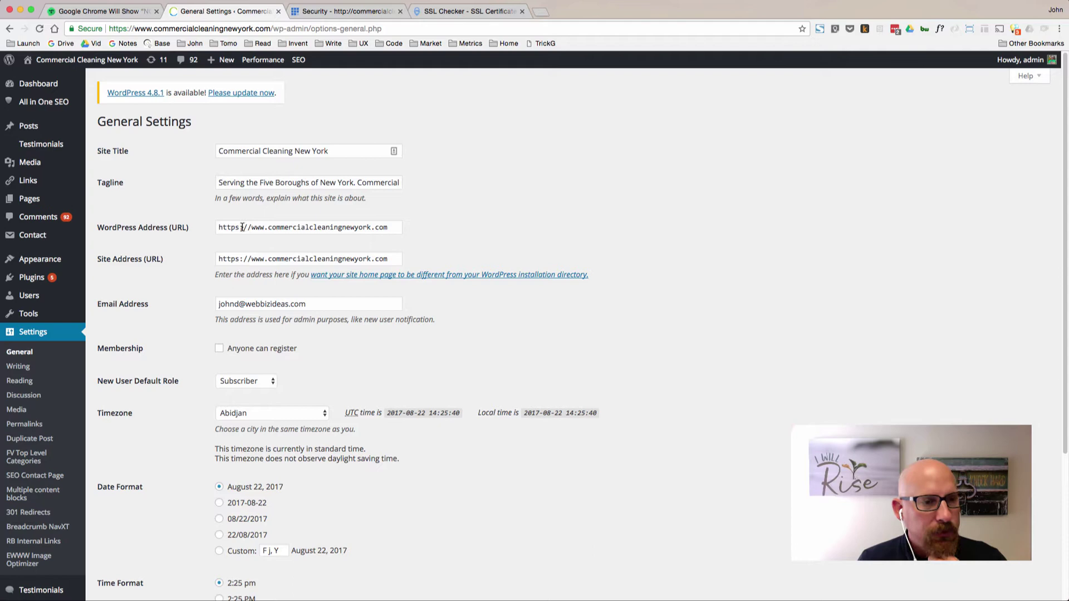
{"action": "left_click", "coordinate": [235, 228]}
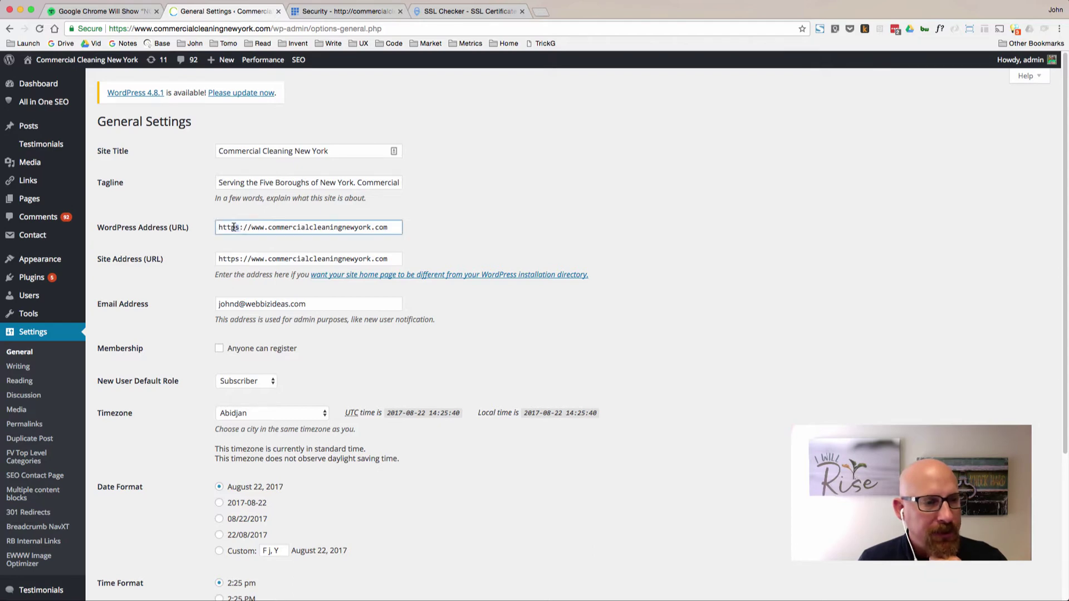
{"action": "left_click", "coordinate": [237, 259]}
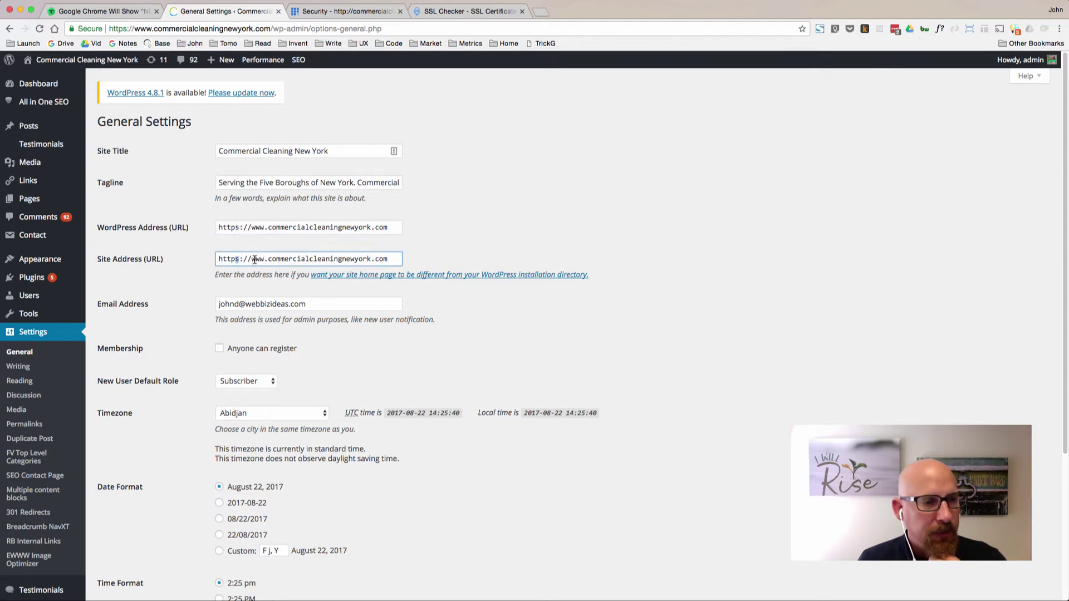
{"action": "left_click", "coordinate": [392, 227]}
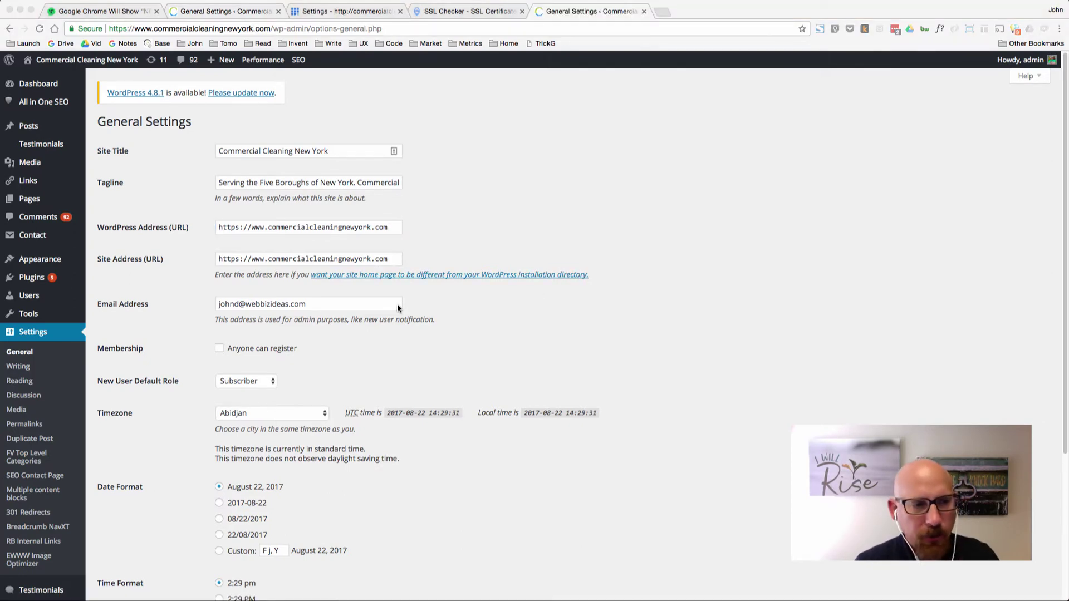
{"action": "left_click", "coordinate": [240, 230]}
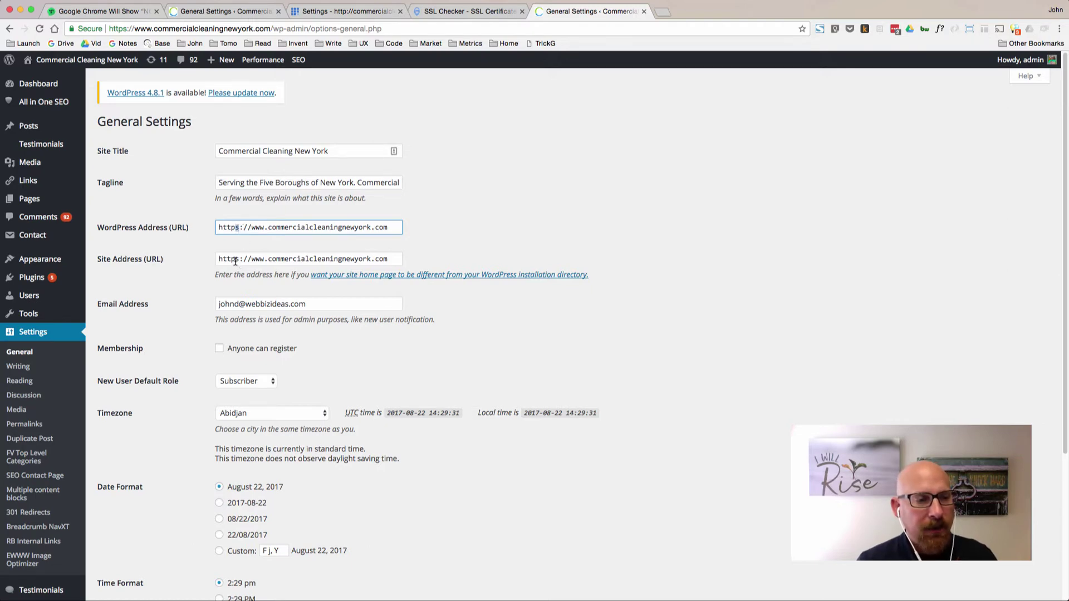
{"action": "scroll", "coordinate": [507, 493], "scroll_direction": "down", "scroll_amount": 5}
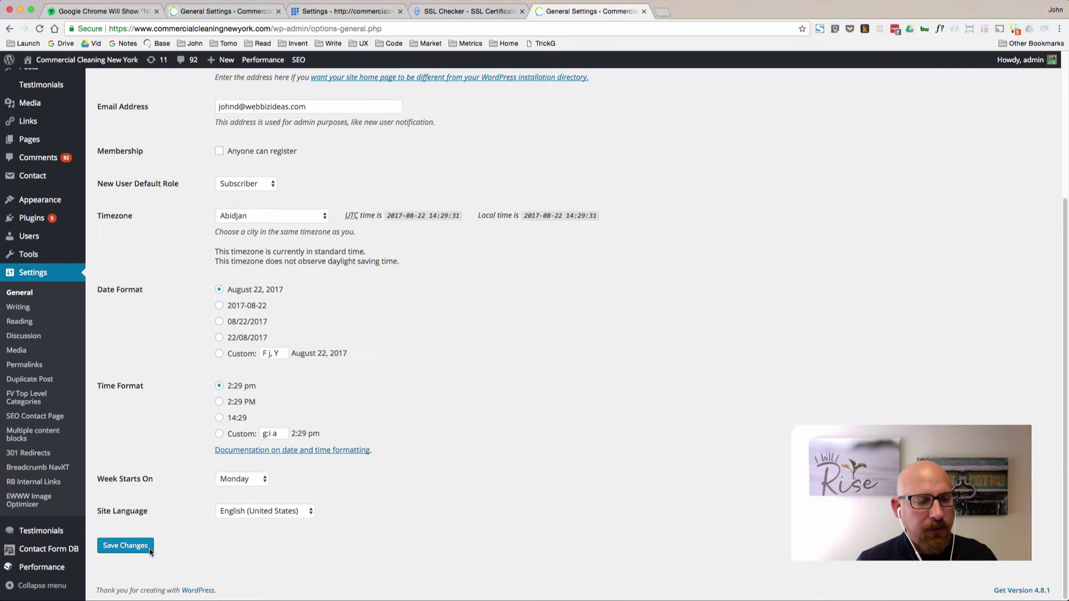
{"action": "scroll", "coordinate": [409, 440], "scroll_direction": "up", "scroll_amount": 5}
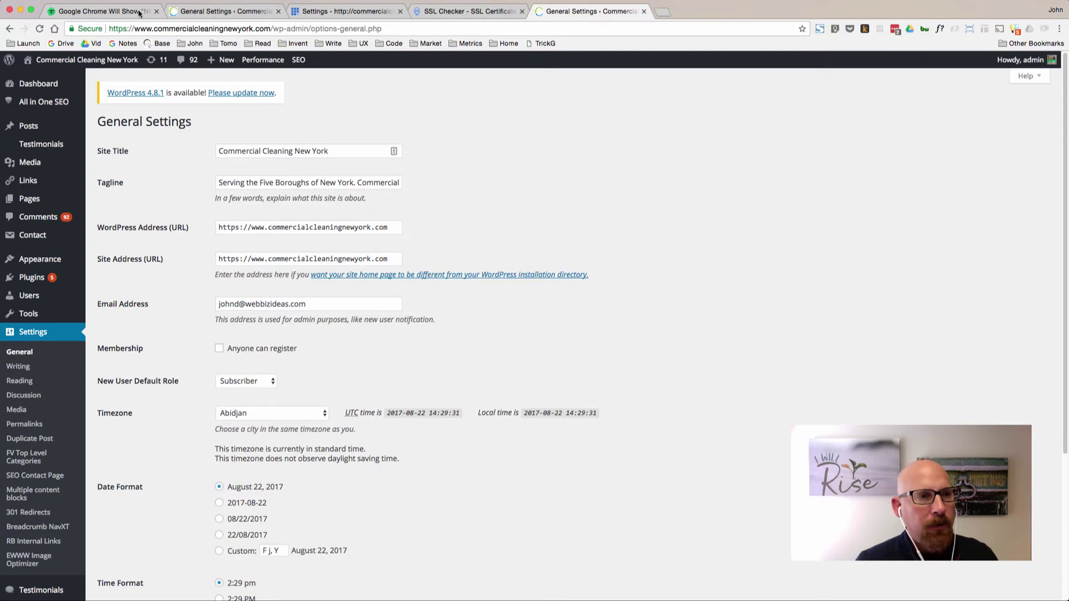
- Open the live Commercial Cleaning New York homepage in Chrome
{"action": "left_click", "coordinate": [188, 12]}
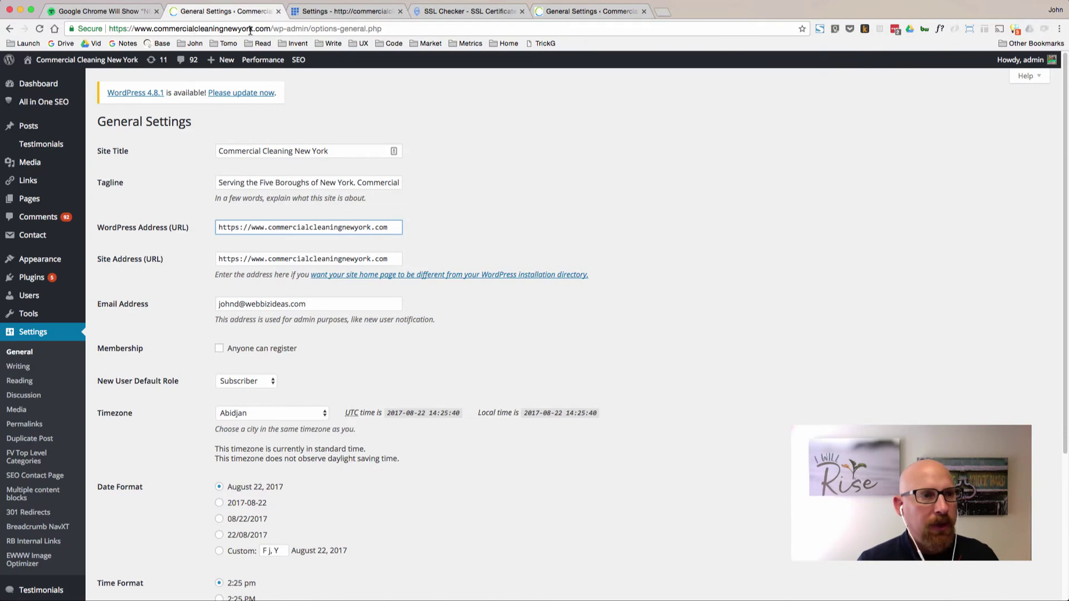
{"action": "key", "text": "super+l"}
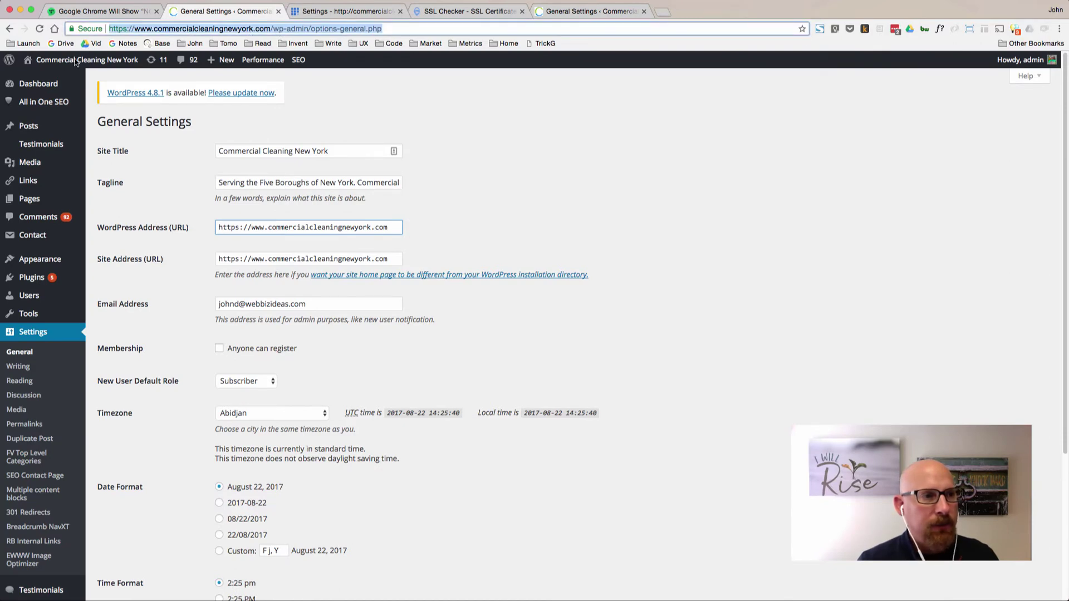
{"action": "left_click", "coordinate": [76, 62]}
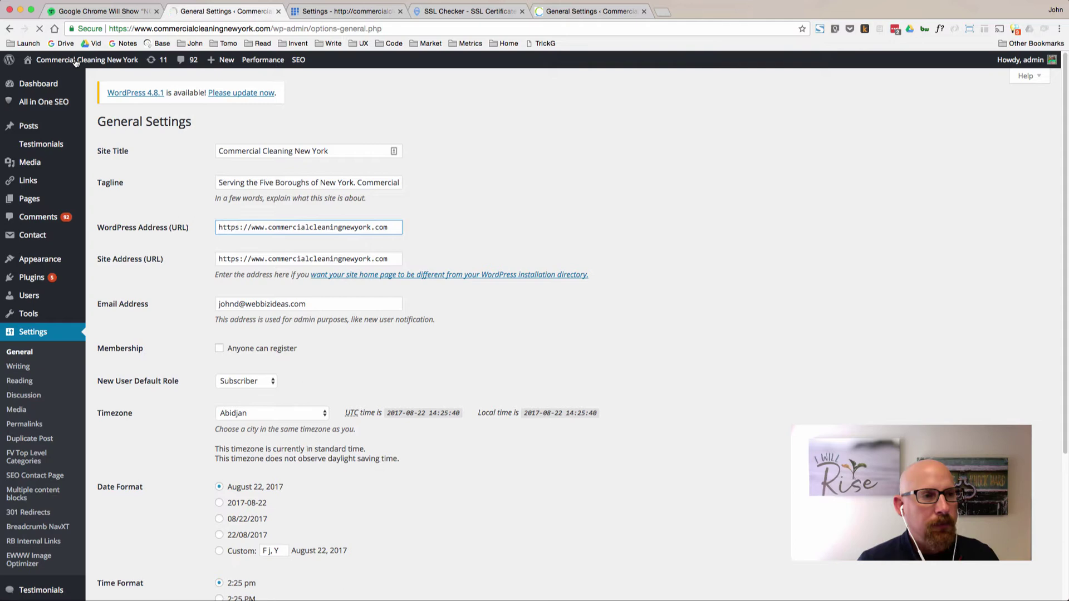
{"action": "left_click", "coordinate": [97, 70]}
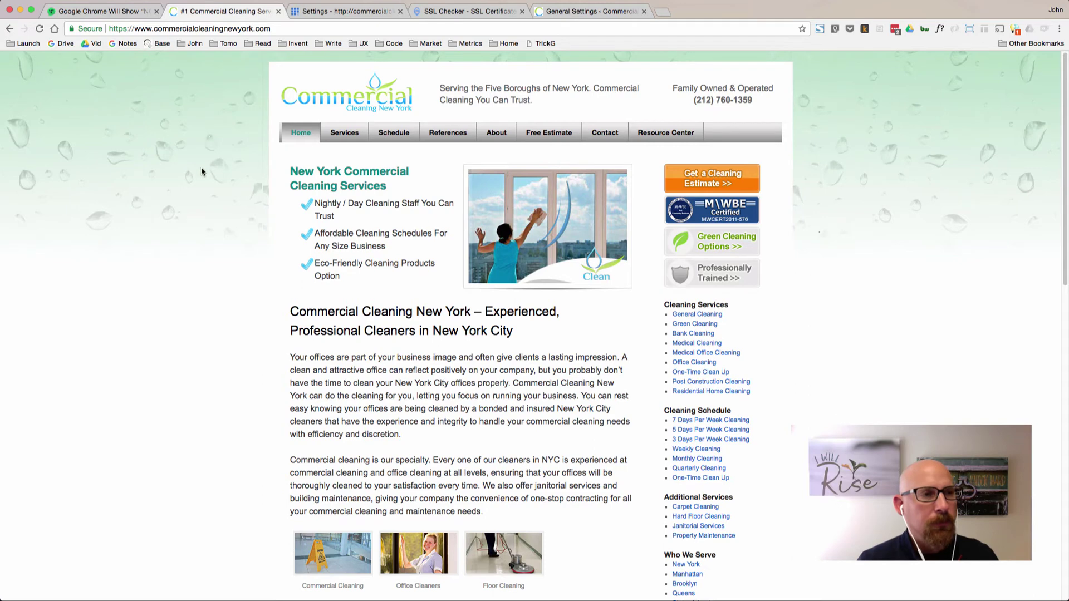
{"action": "left_click", "coordinate": [190, 29]}
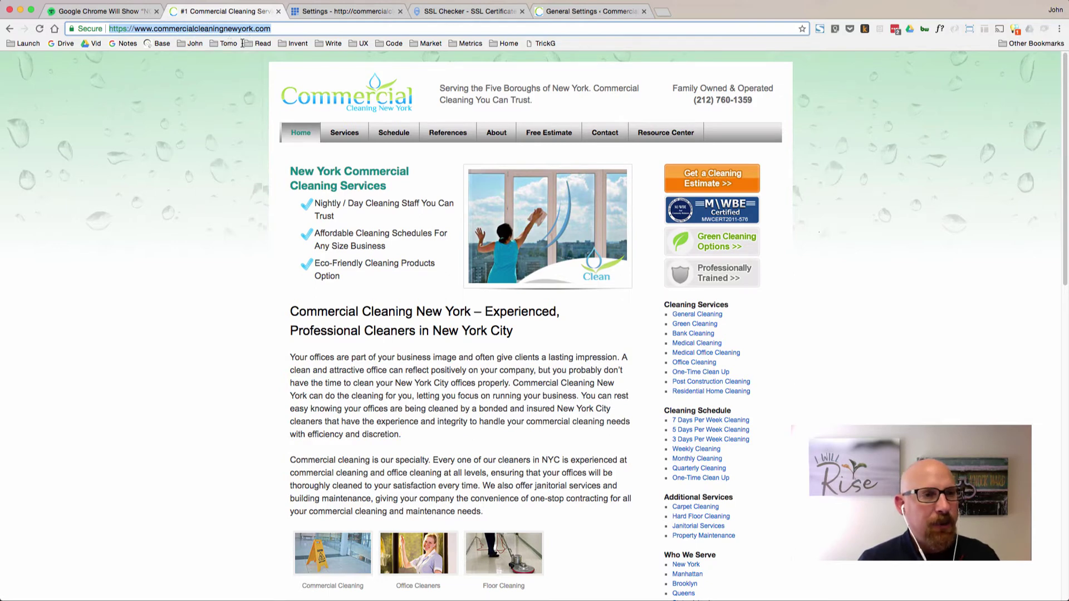
{"action": "left_click", "coordinate": [135, 28]}
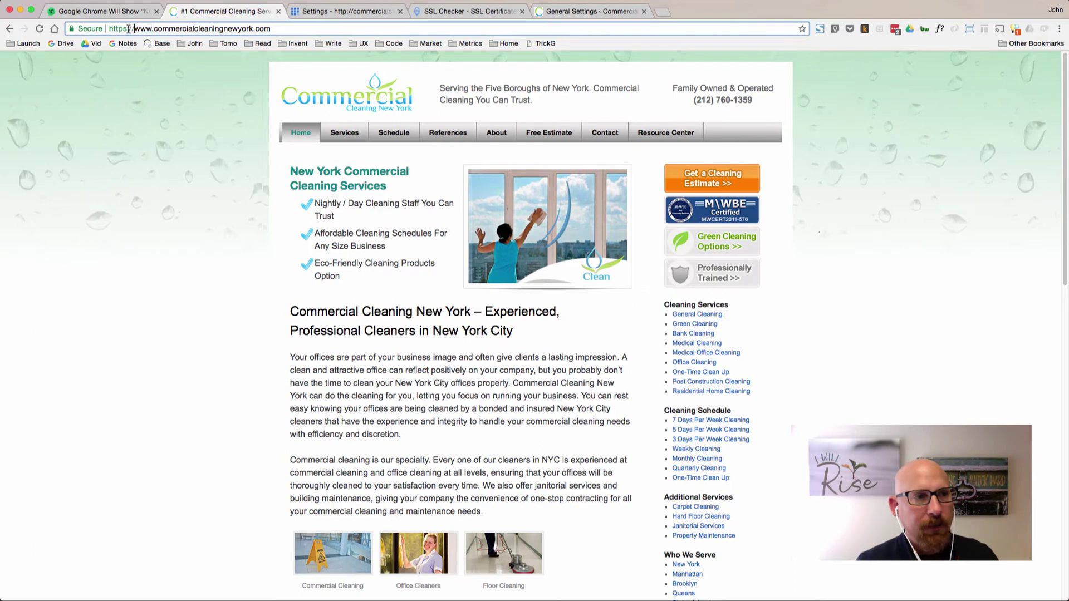
{"action": "left_click_drag", "start_coordinate": [106, 29], "coordinate": [126, 29]}
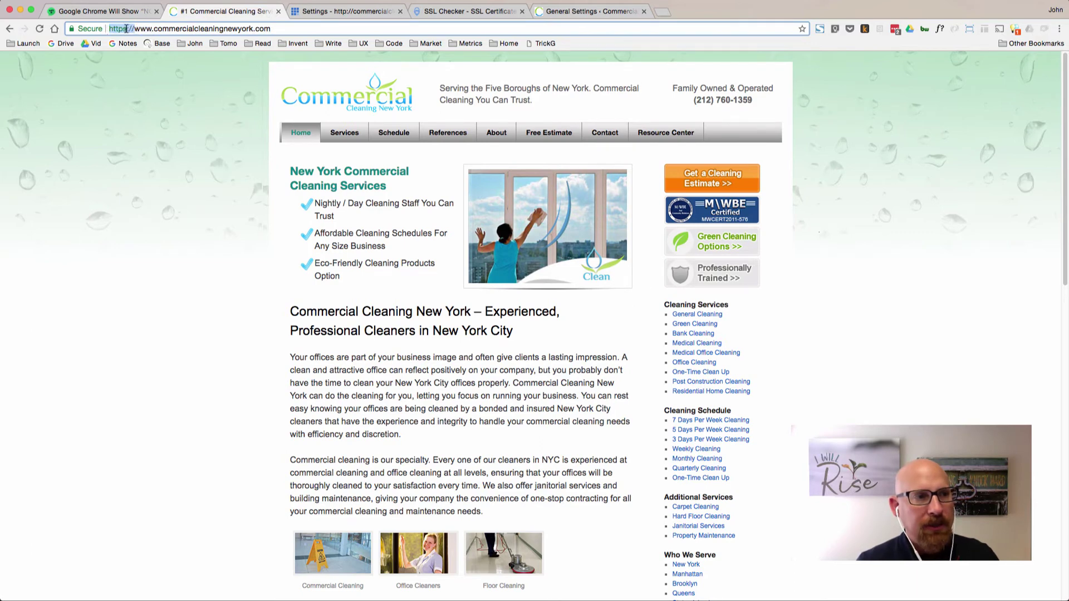
{"action": "left_click", "coordinate": [126, 29]}
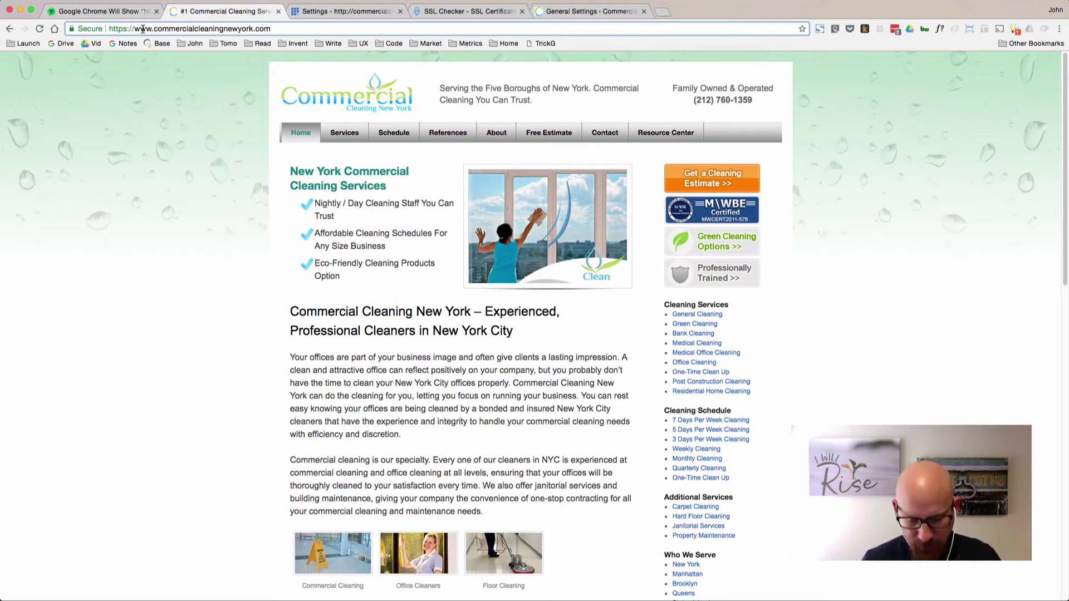
{"action": "key", "text": "BackSpace"}
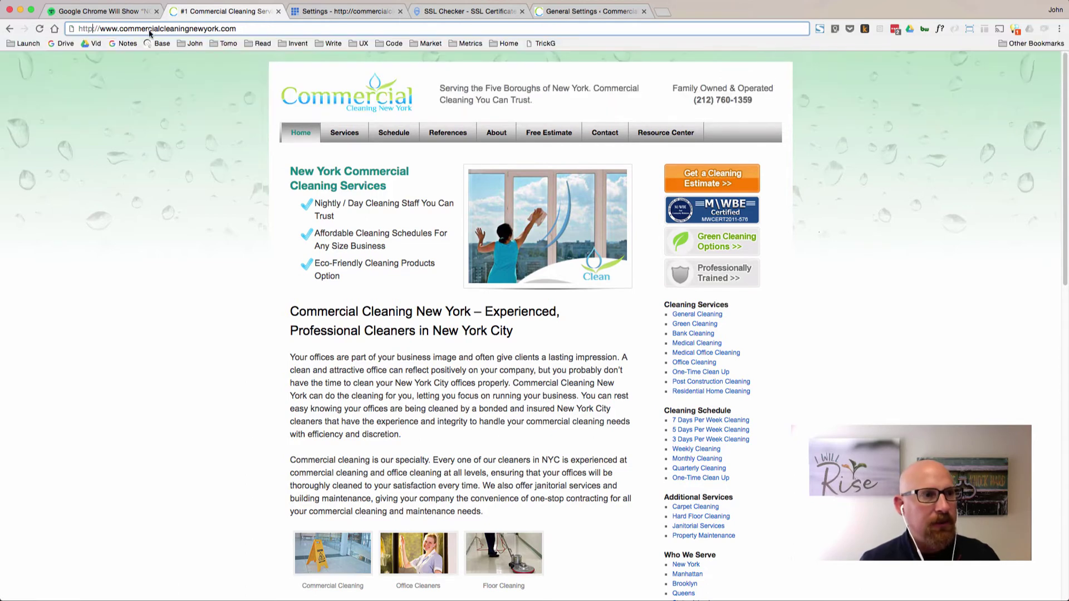
{"action": "key", "text": "Return"}
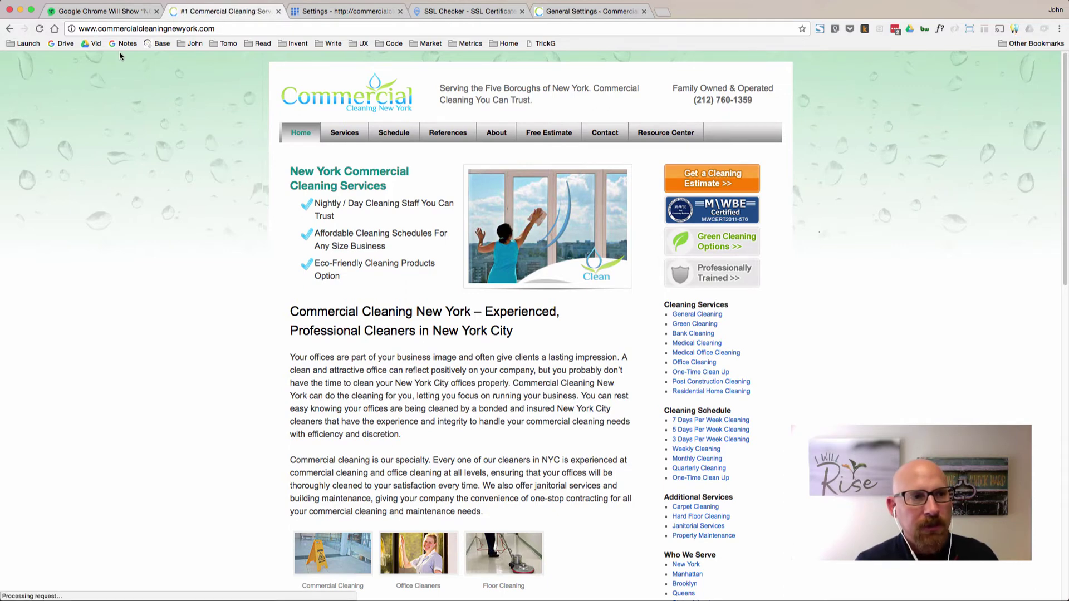
{"action": "left_click", "coordinate": [203, 28]}
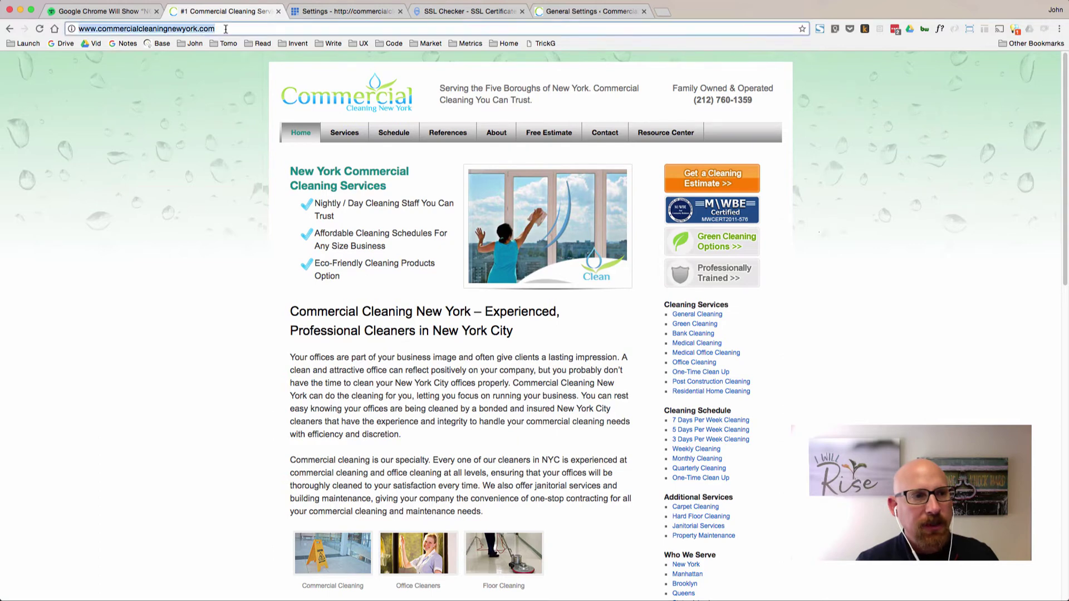
{"action": "left_click", "coordinate": [217, 28]}
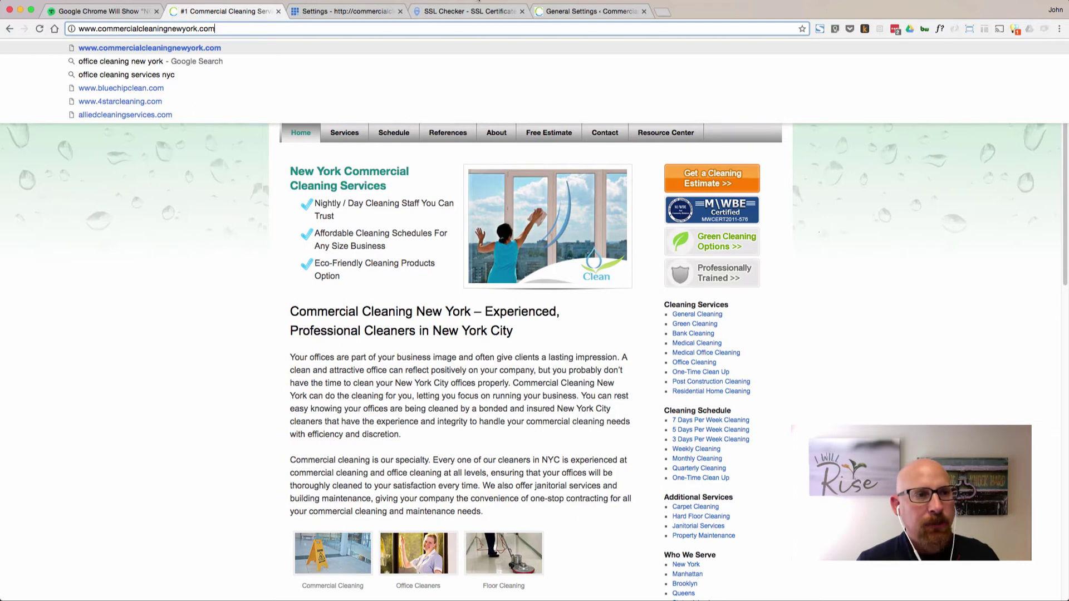
{"action": "key", "text": "Escape"}
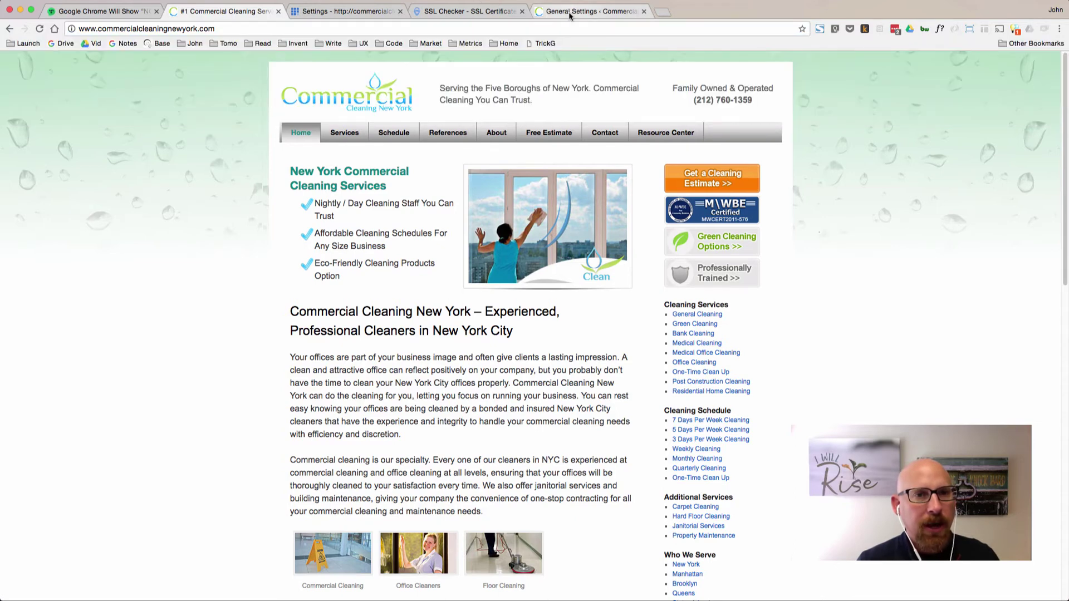
{"action": "left_click", "coordinate": [569, 15]}
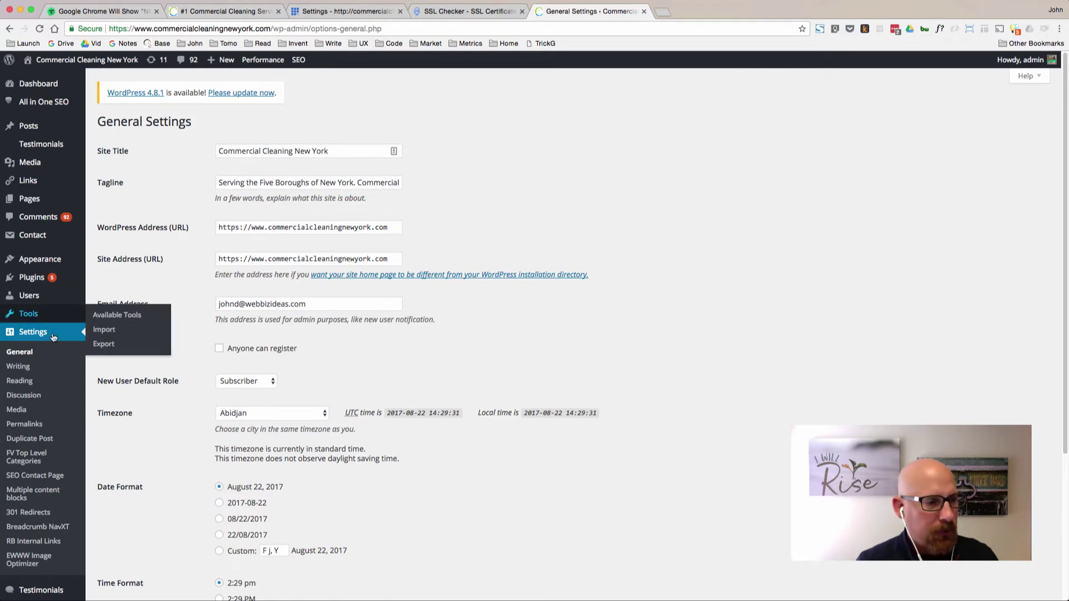
{"action": "scroll", "coordinate": [48, 340], "scroll_direction": "down", "scroll_amount": 1}
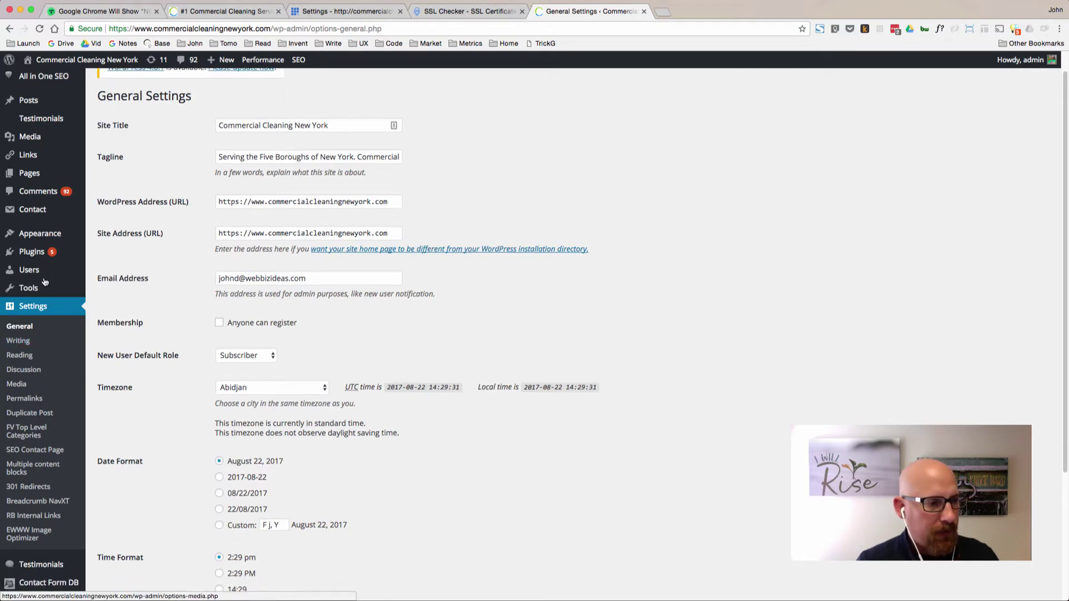
{"action": "scroll", "coordinate": [45, 334], "scroll_direction": "down", "scroll_amount": 4}
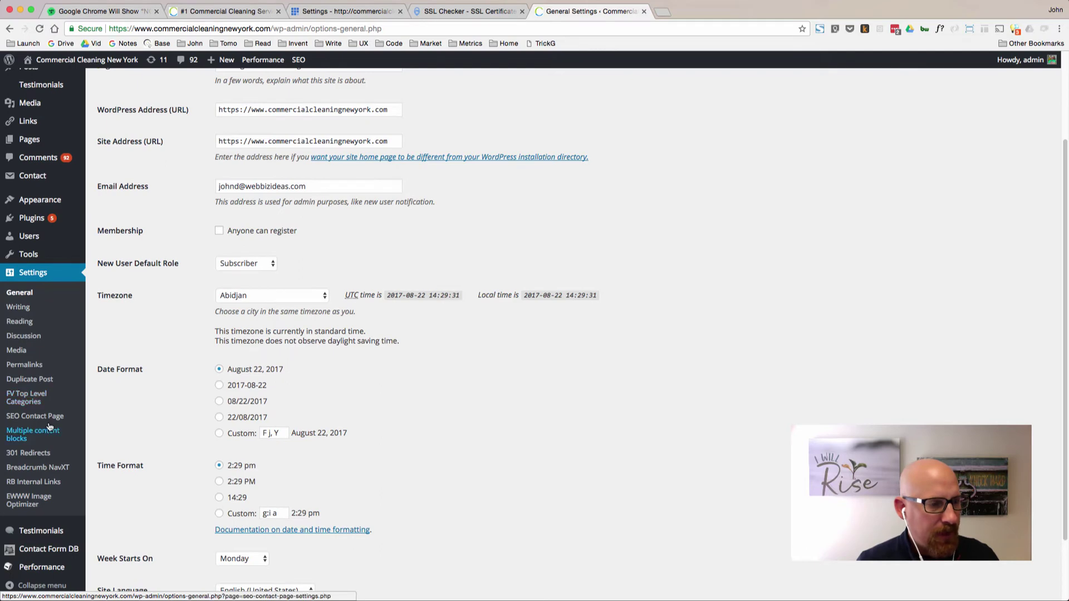
{"action": "scroll", "coordinate": [49, 427], "scroll_direction": "down", "scroll_amount": 1}
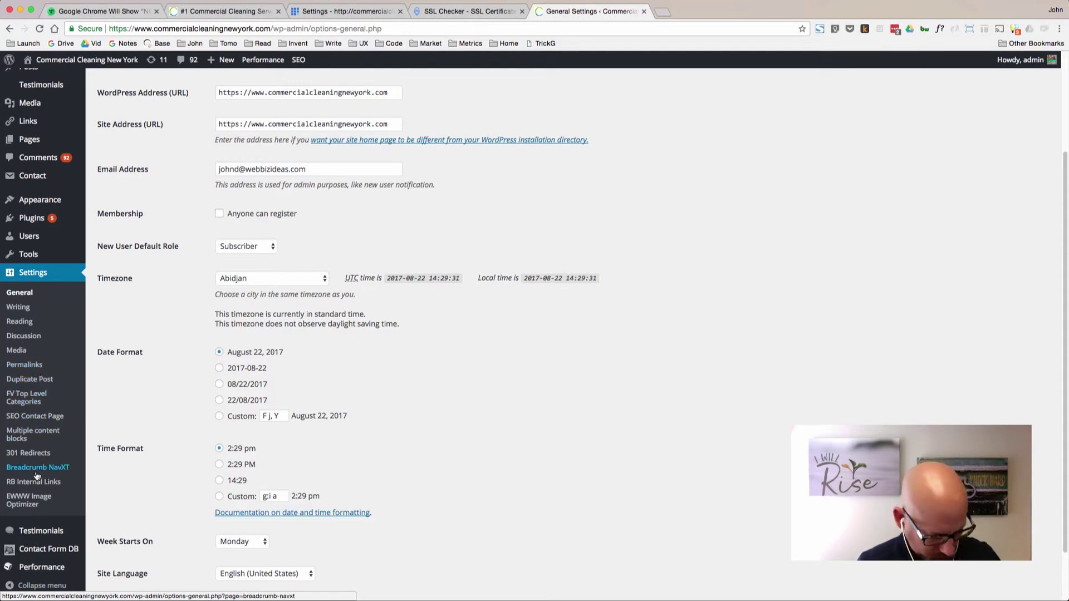
{"action": "scroll", "coordinate": [646, 432], "scroll_direction": "down", "scroll_amount": 3}
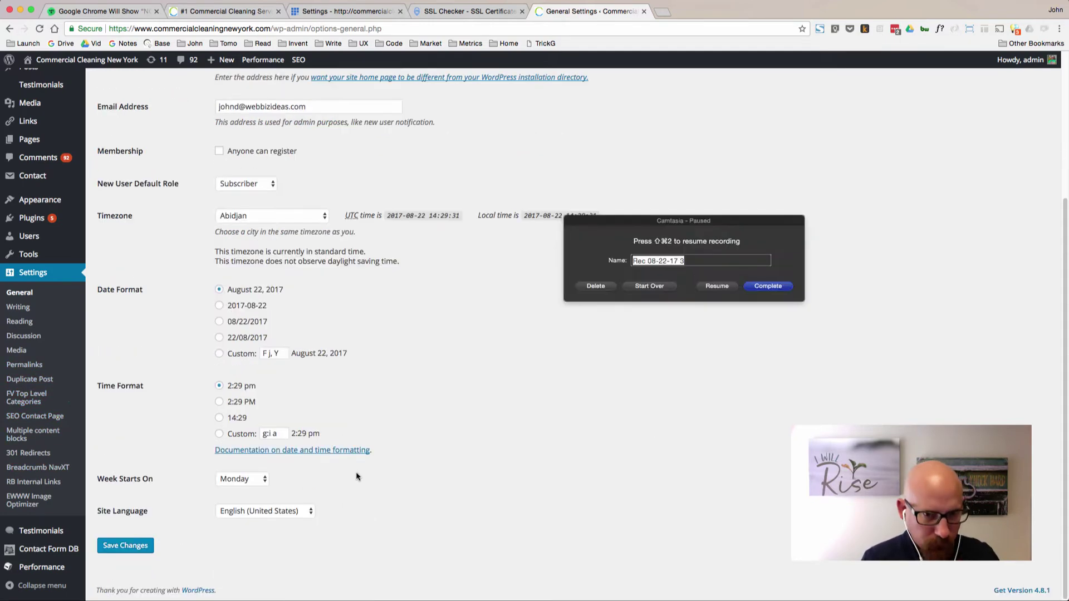
{"action": "left_click", "coordinate": [48, 567]}
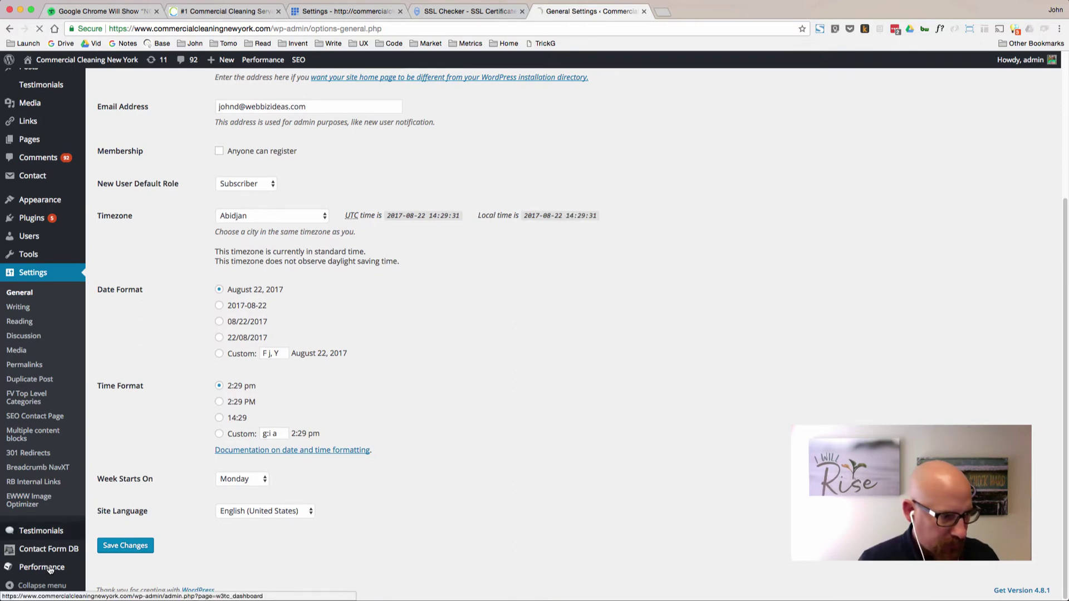
- Empty all caches from the W3 Total Cache Dashboard
{"action": "mouse_move", "coordinate": [69, 566]}
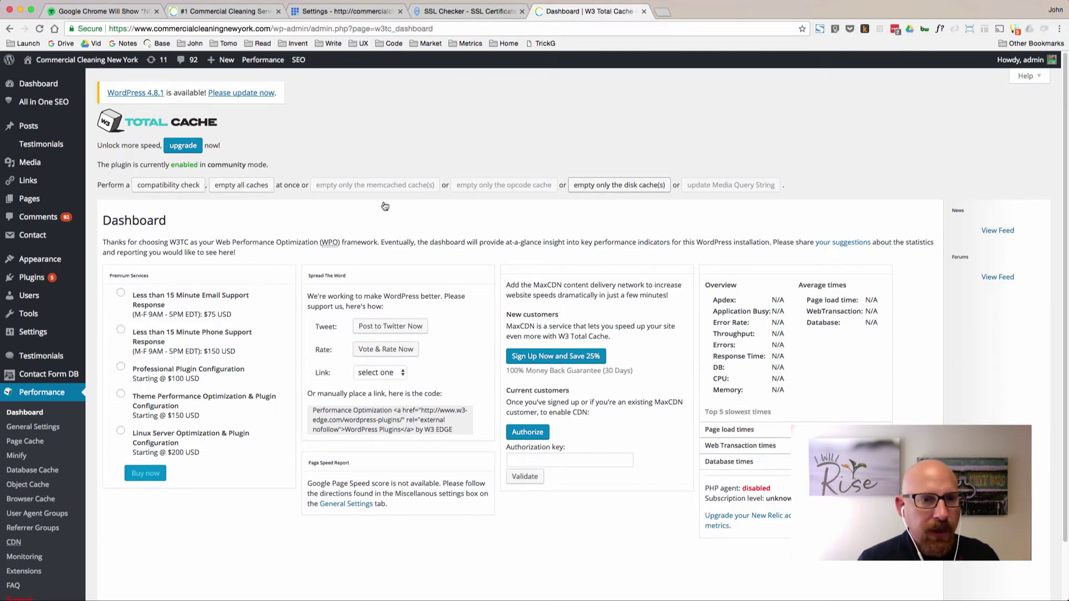
{"action": "left_click", "coordinate": [255, 191]}
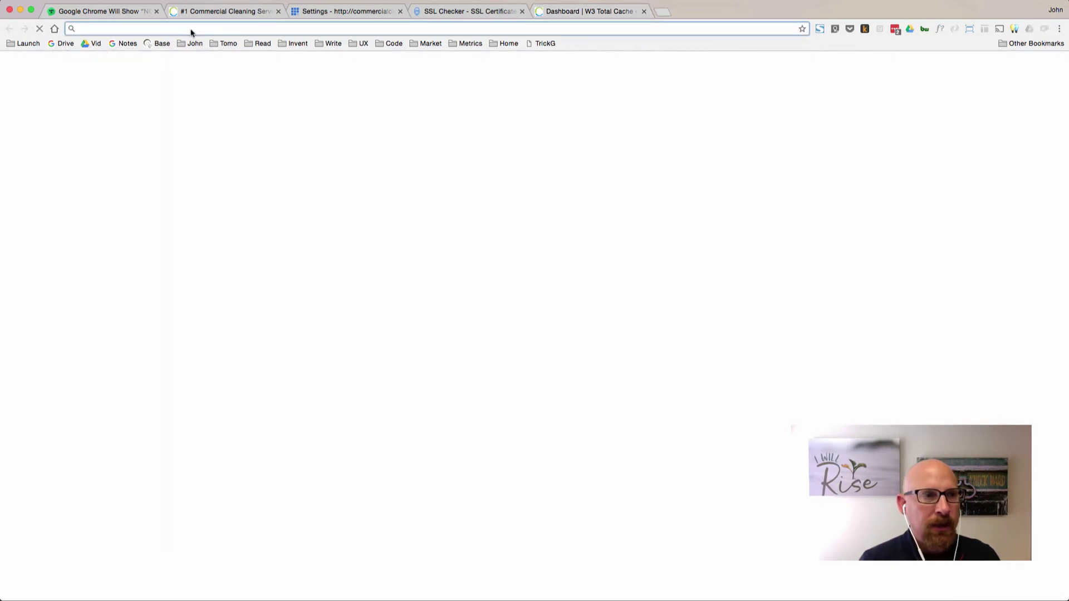
- Open commercialcleaningnewyork.com in a new Chrome tab
{"action": "key", "text": "super+t"}
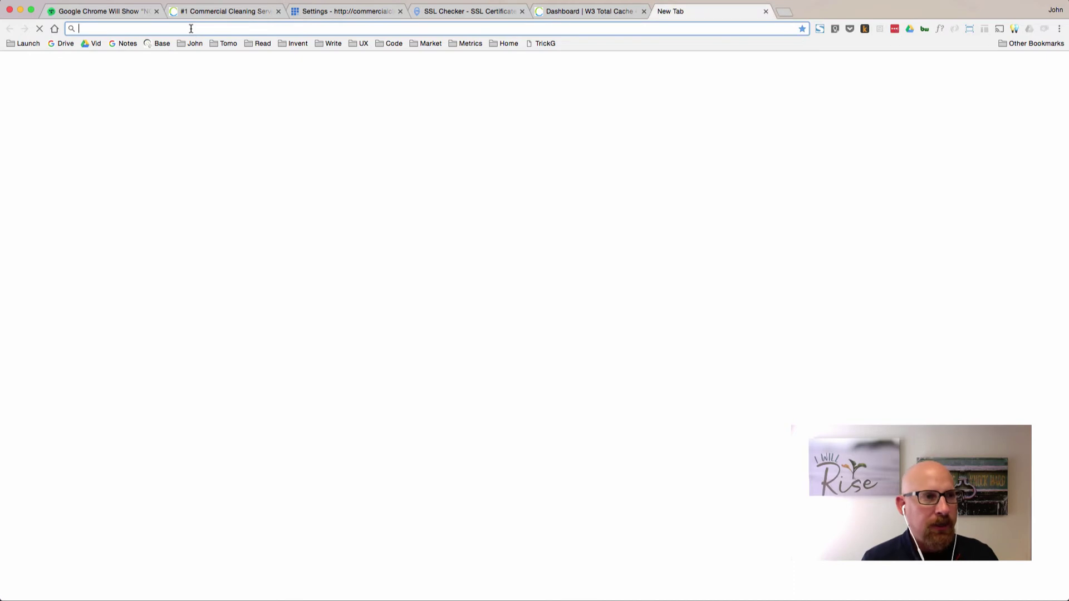
{"action": "type", "text": "comme"}
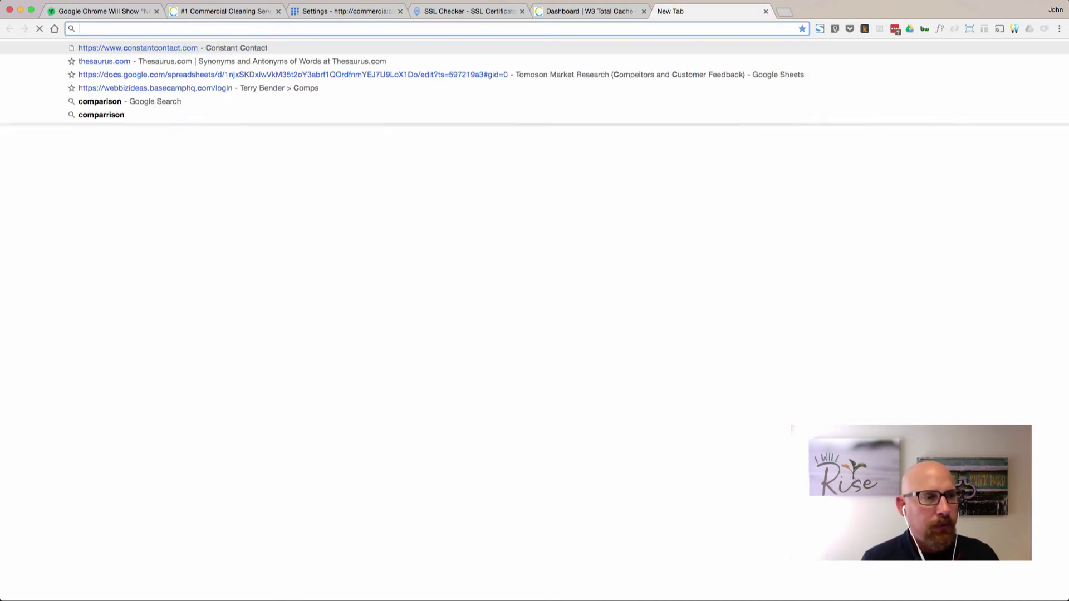
{"action": "type", "text": "r"}
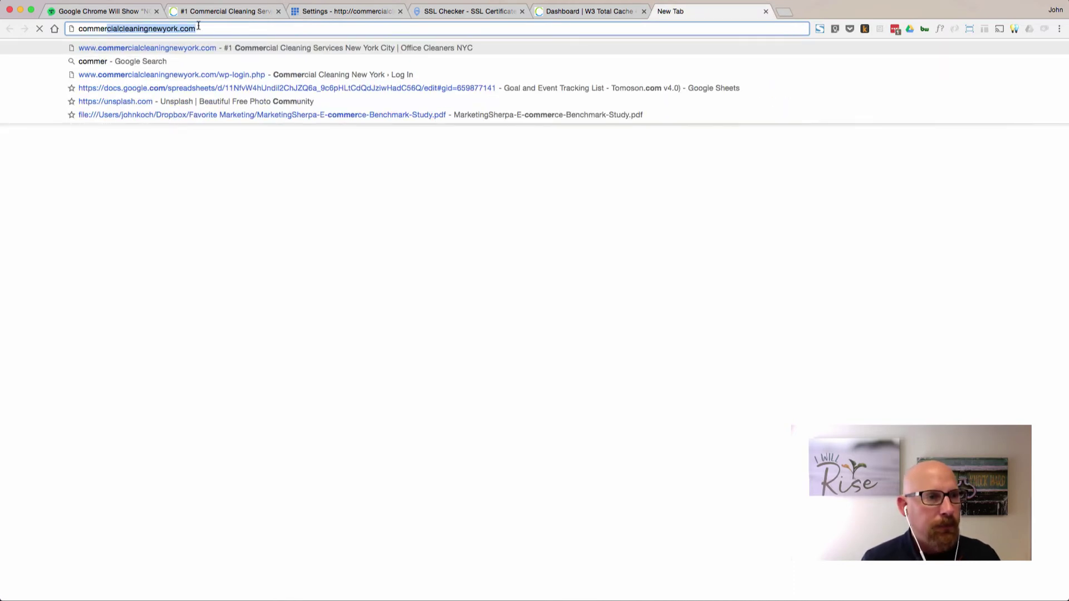
{"action": "type", "text": "cial"}
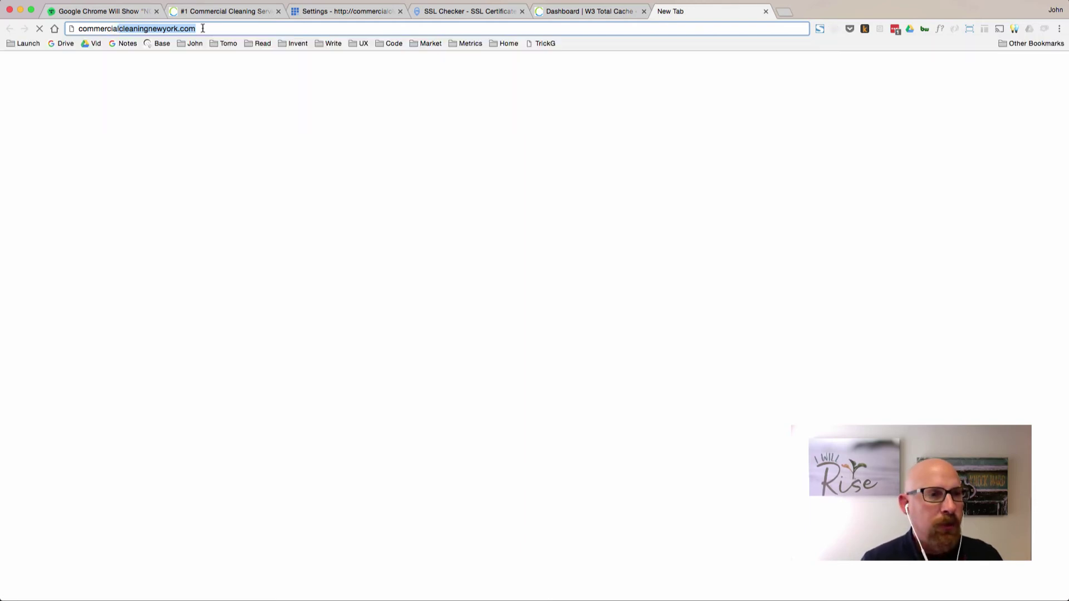
{"action": "key", "text": "Return"}
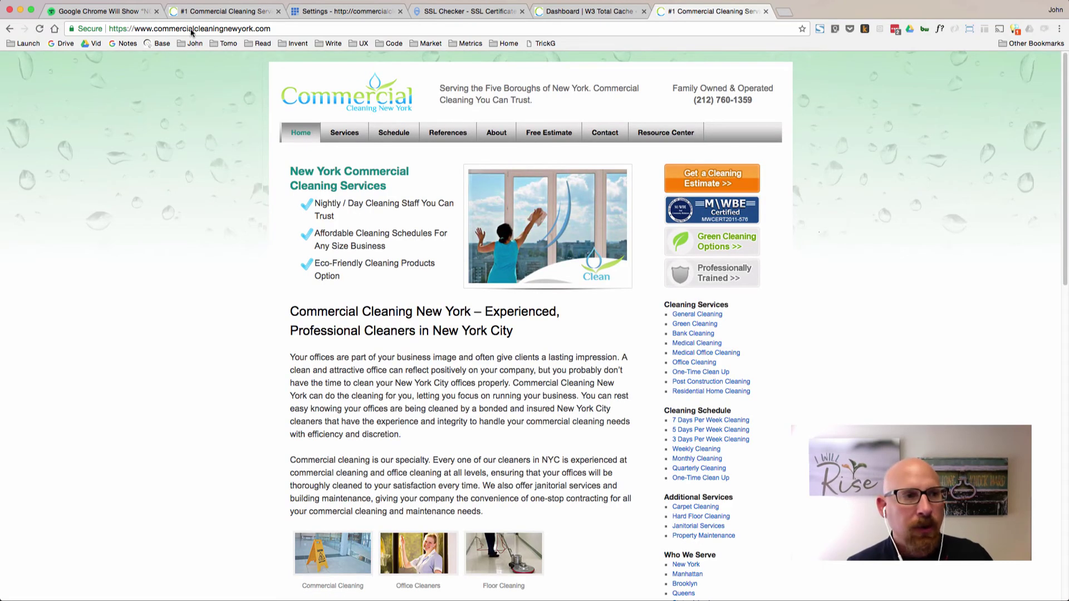
{"action": "left_click", "coordinate": [165, 28]}
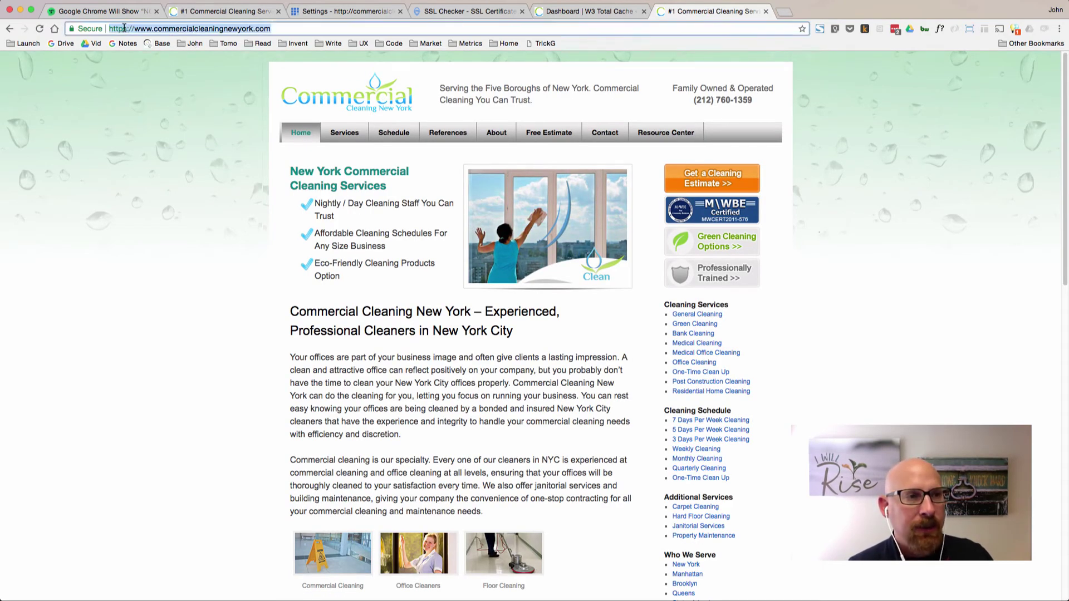
{"action": "left_click", "coordinate": [126, 28]}
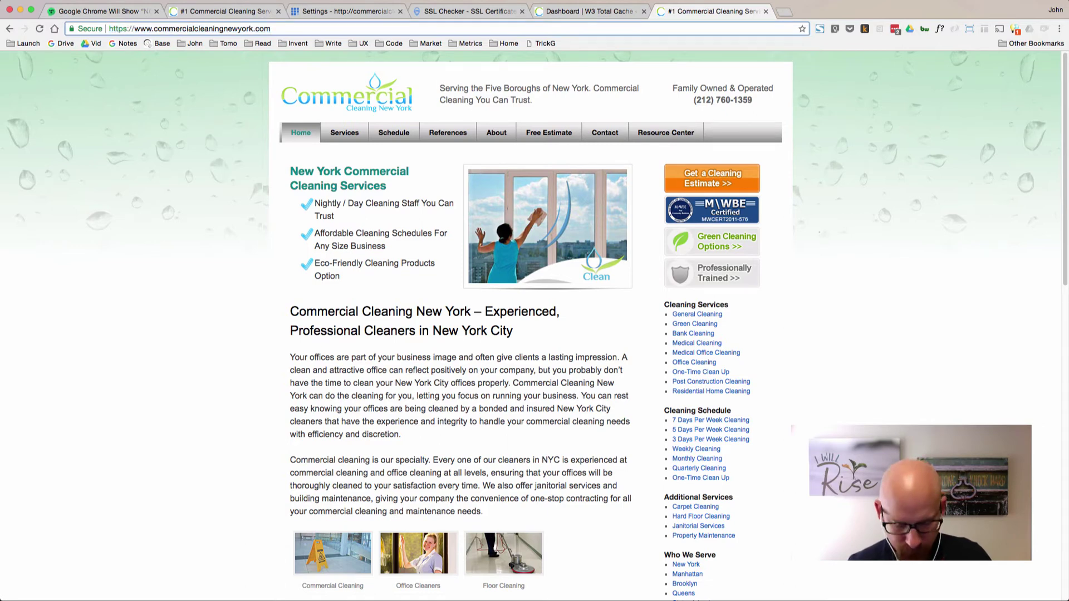
{"action": "key", "text": "BackSpace"}
{"action": "type", "text": "s"}
{"action": "key", "text": "BackSpace"}
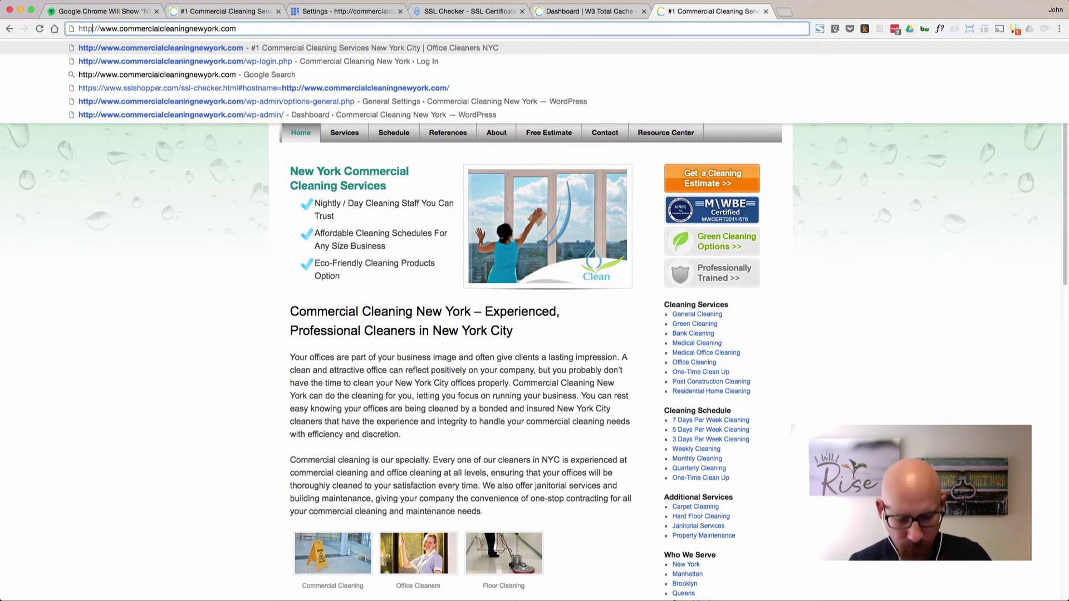
{"action": "key", "text": "Escape"}
{"action": "key", "text": "Return"}
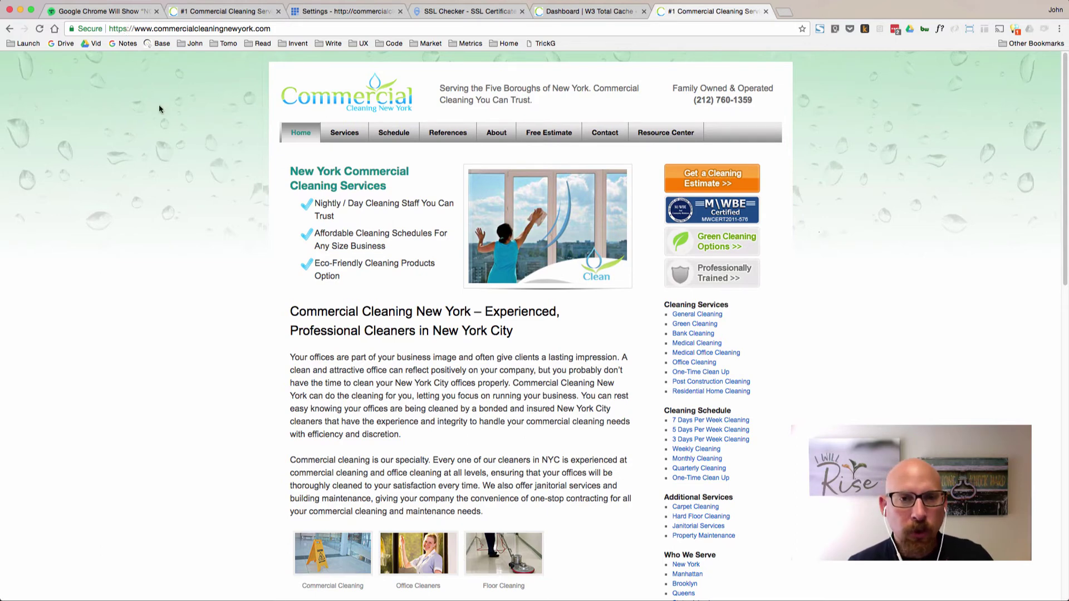
- Go to the Google Search Console webmasters home page listing the properties
{"action": "left_click", "coordinate": [275, 28]}
{"action": "key", "text": "super+c"}
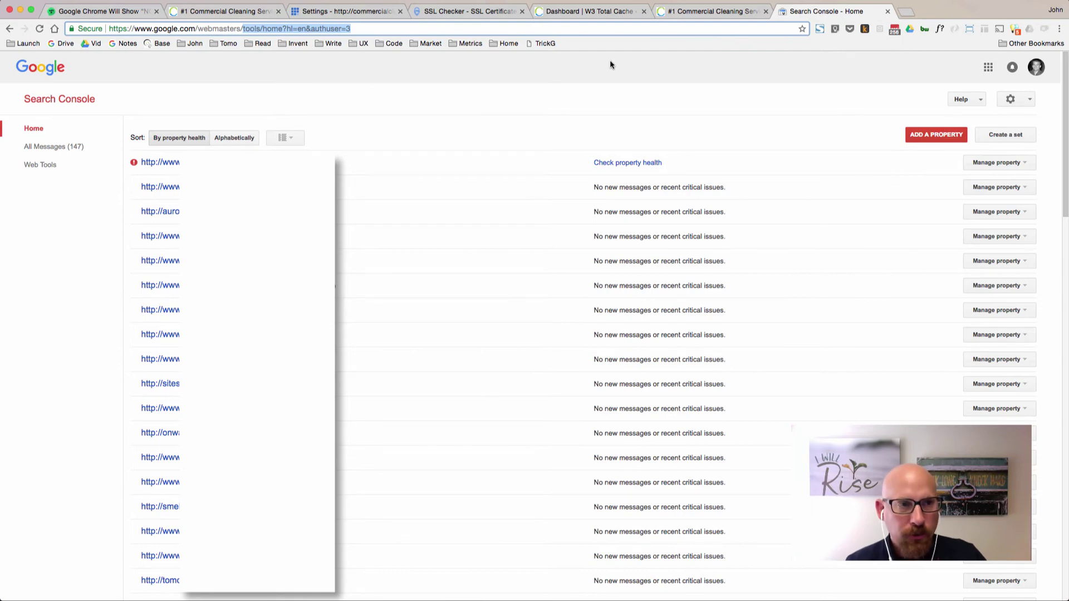
{"action": "left_click", "coordinate": [45, 100]}
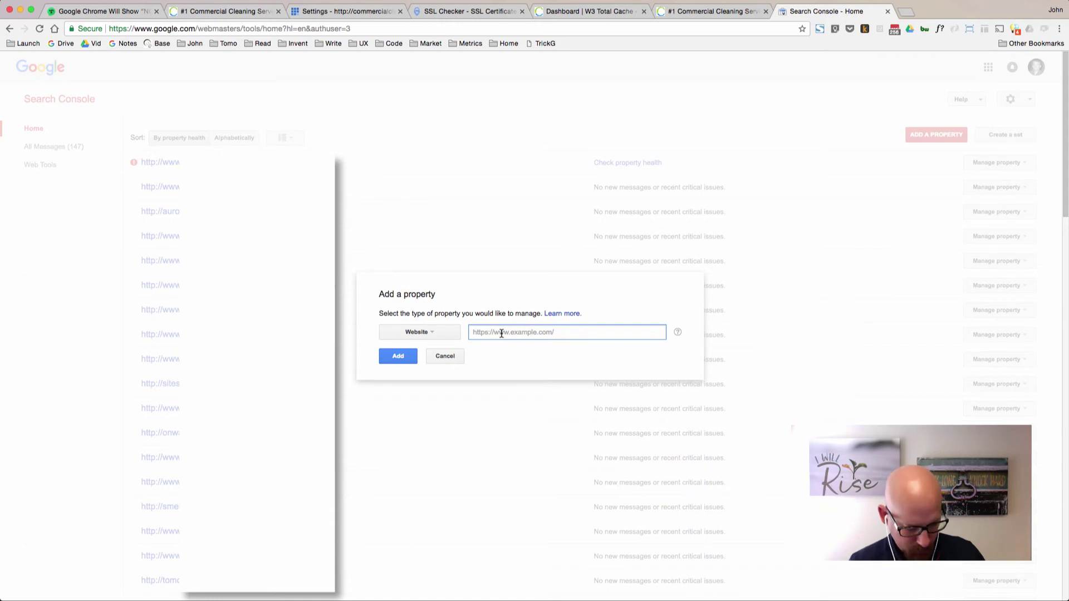
{"action": "key", "text": "super+v"}
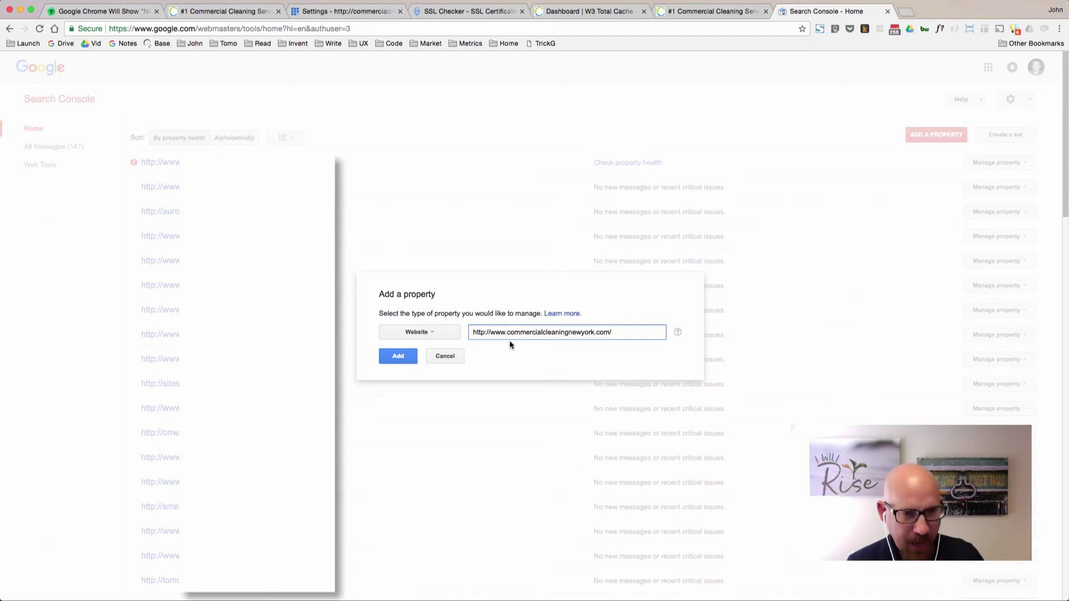
{"action": "type", "text": "s"}
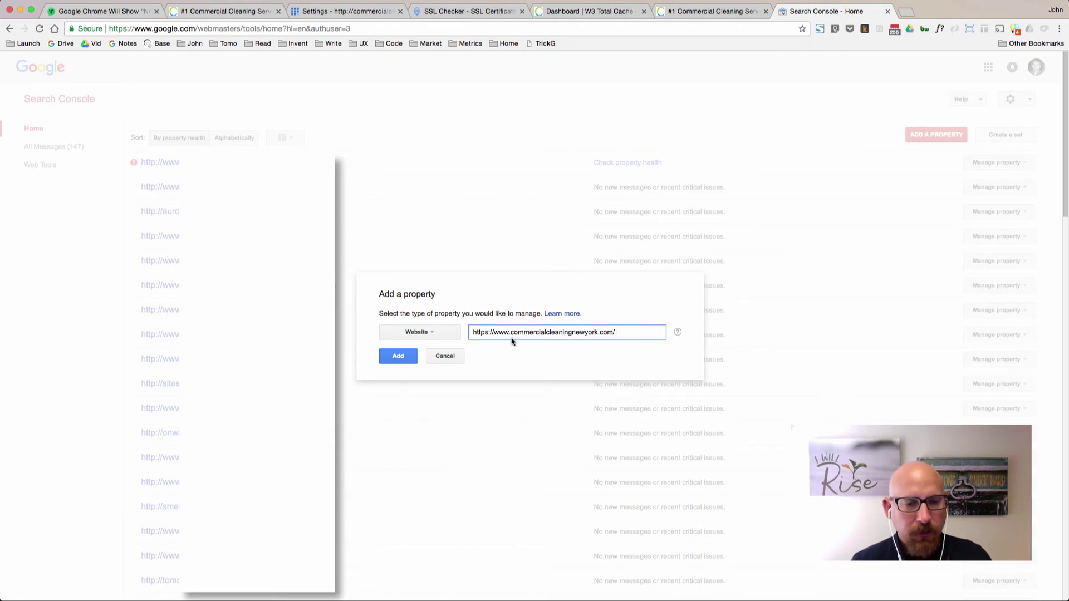
{"action": "left_click", "coordinate": [489, 333]}
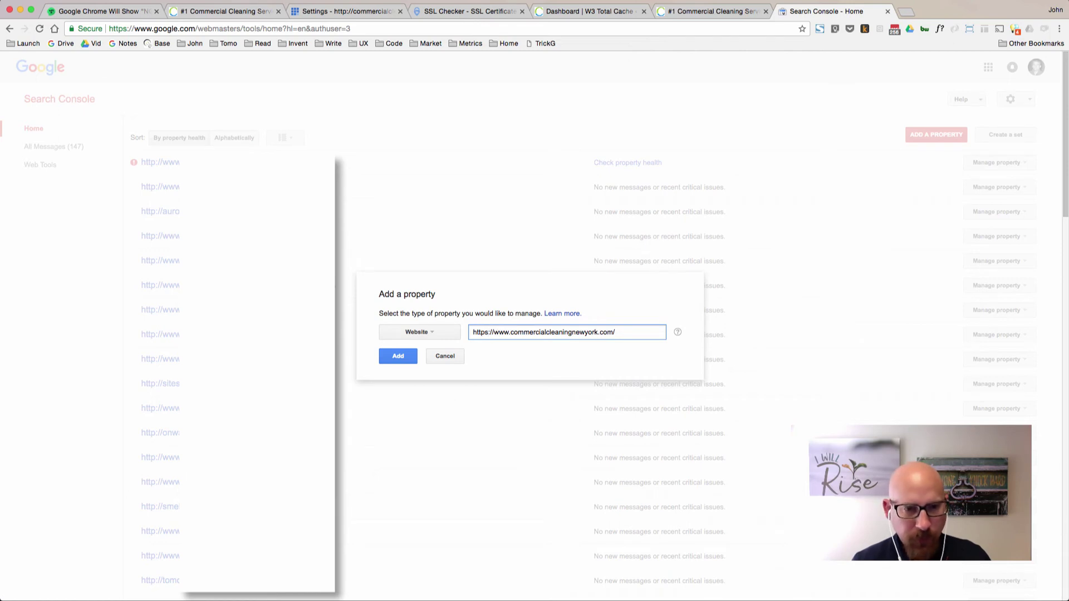
{"action": "key", "text": "BackSpace"}
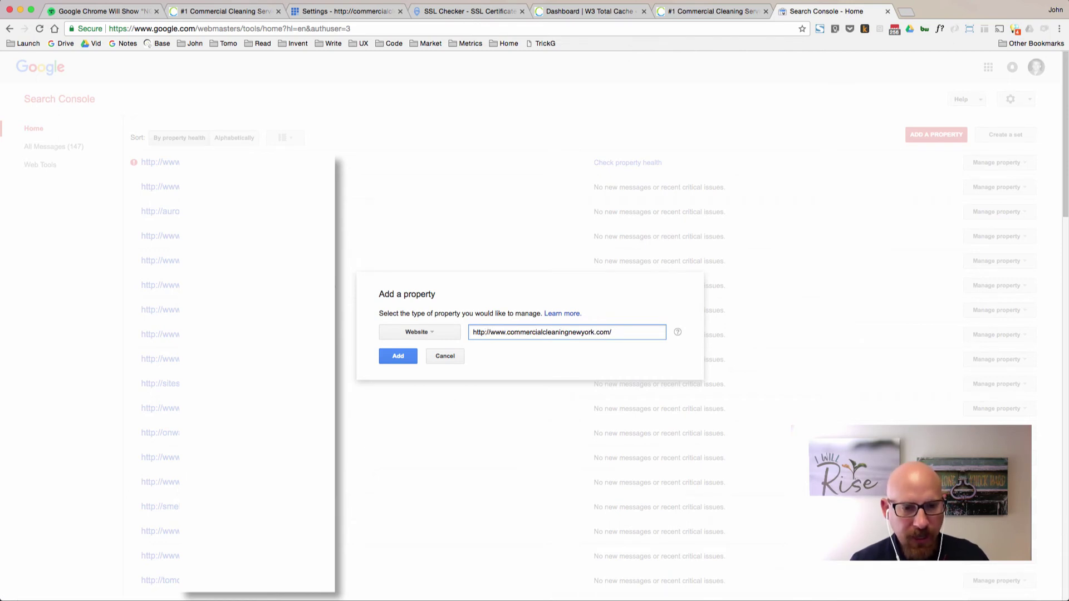
{"action": "type", "text": "s"}
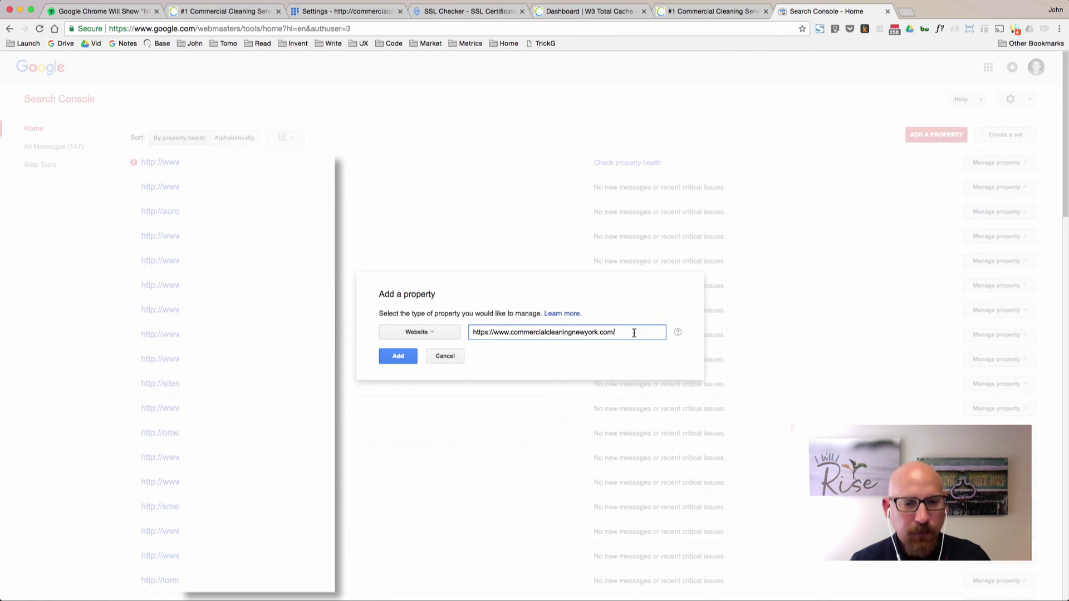
{"action": "left_click", "coordinate": [402, 360]}
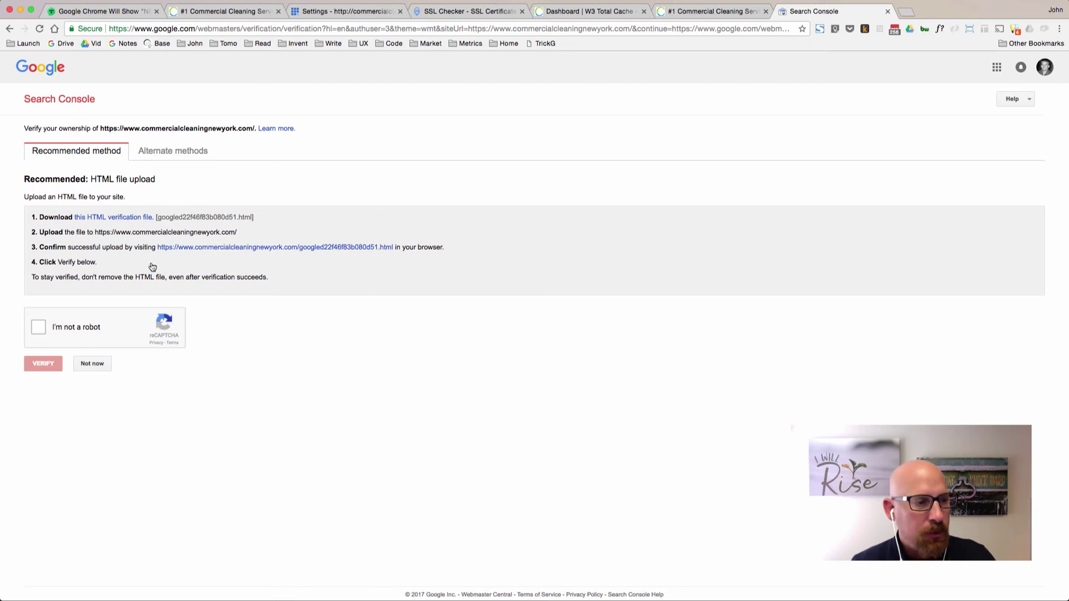
- Tick the 'I'm not a robot' box and show the Alternate methods list
{"action": "left_click", "coordinate": [39, 328]}
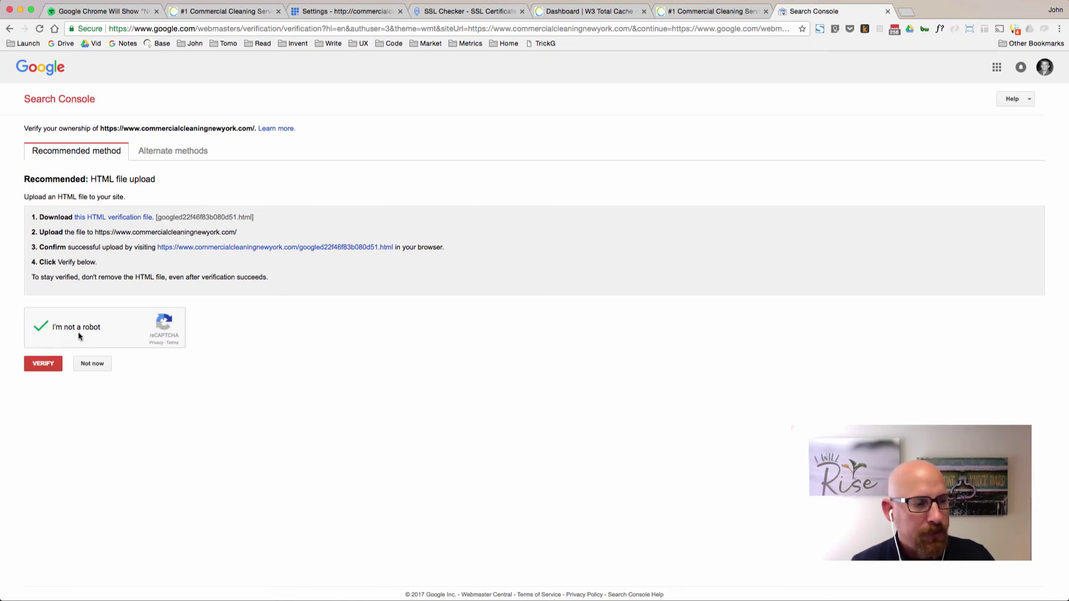
{"action": "left_click", "coordinate": [167, 154]}
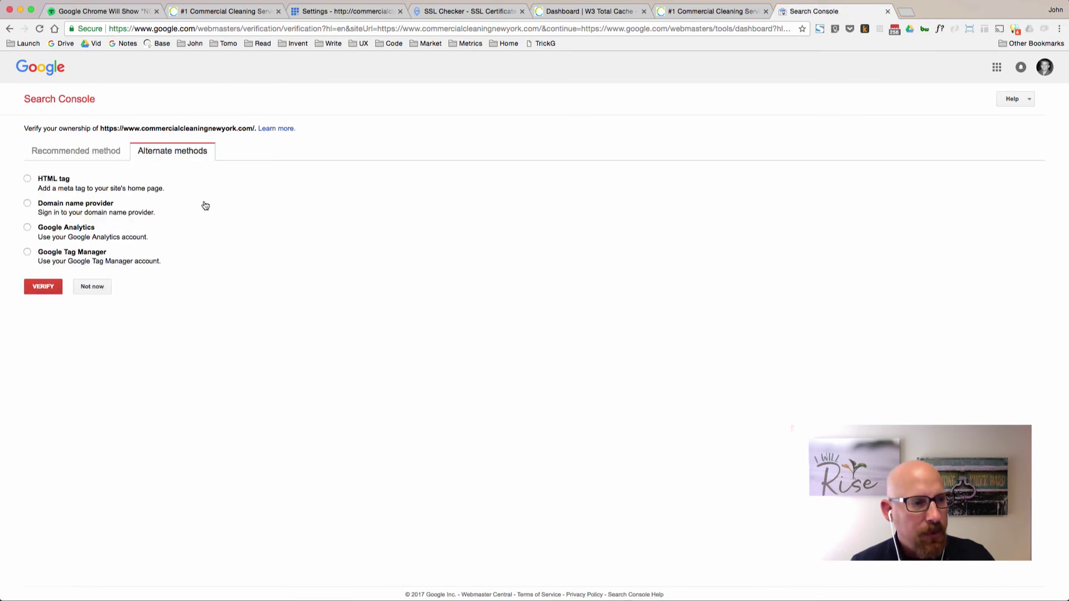
- Attempt Google Analytics verification, which fails, then return to the Recommended HTML file method
{"action": "left_click", "coordinate": [28, 228]}
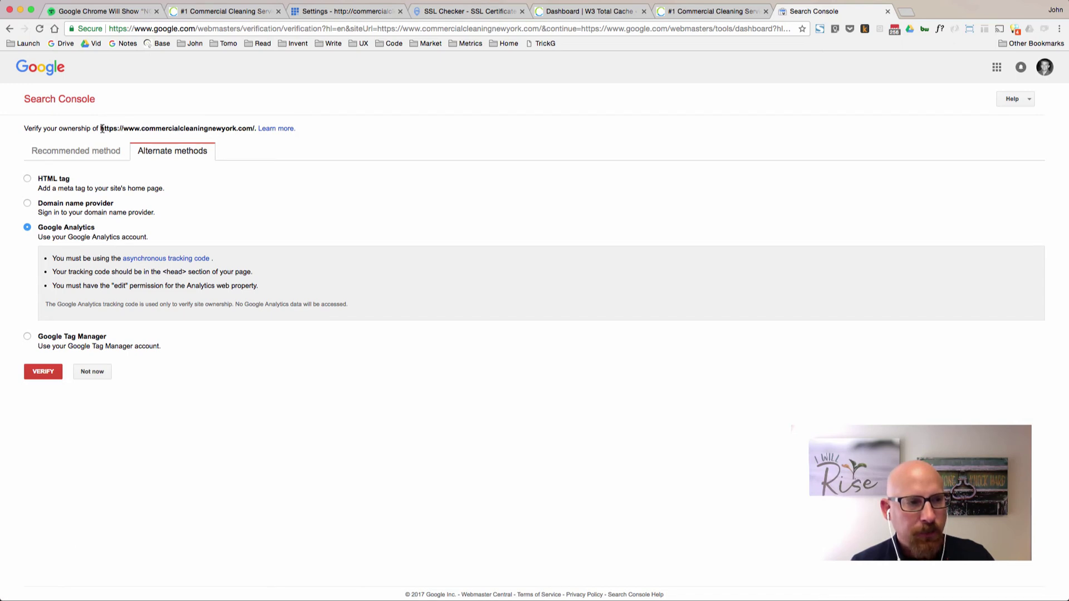
{"action": "left_click_drag", "start_coordinate": [101, 129], "coordinate": [256, 128]}
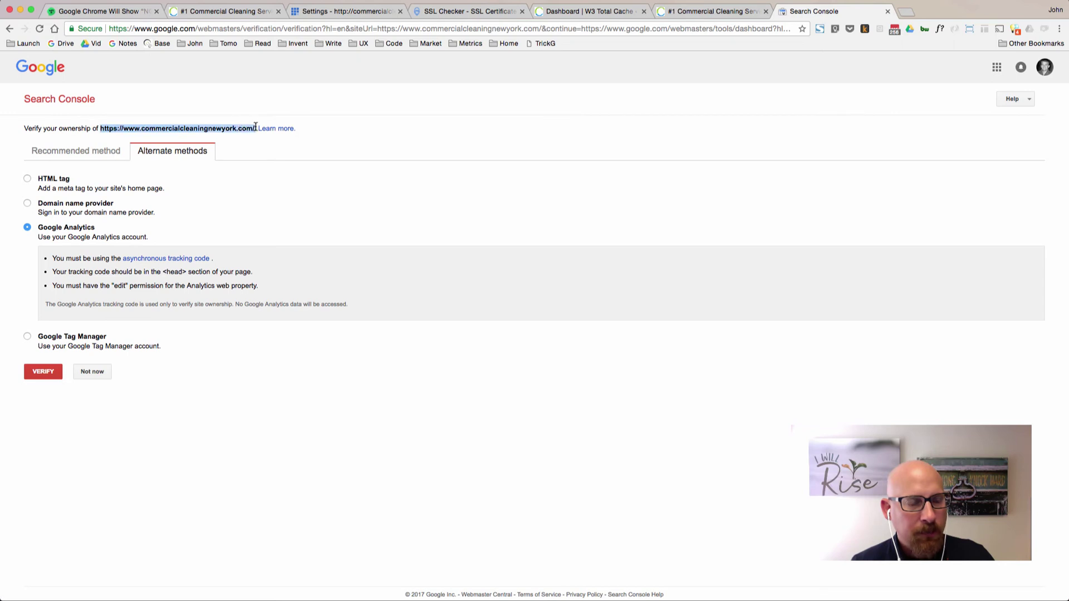
{"action": "left_click", "coordinate": [258, 154]}
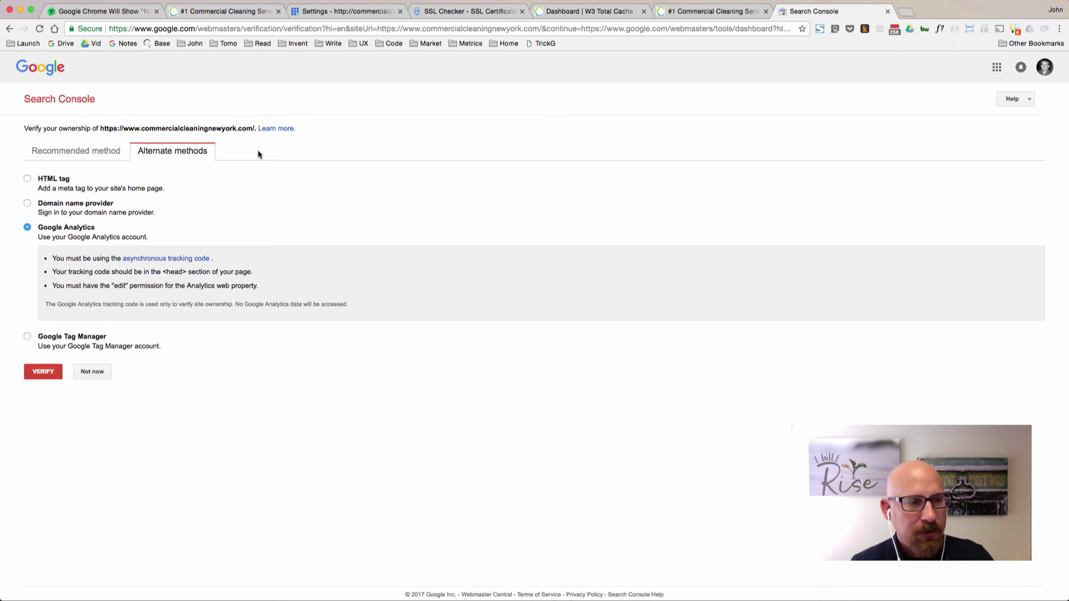
{"action": "left_click", "coordinate": [47, 374]}
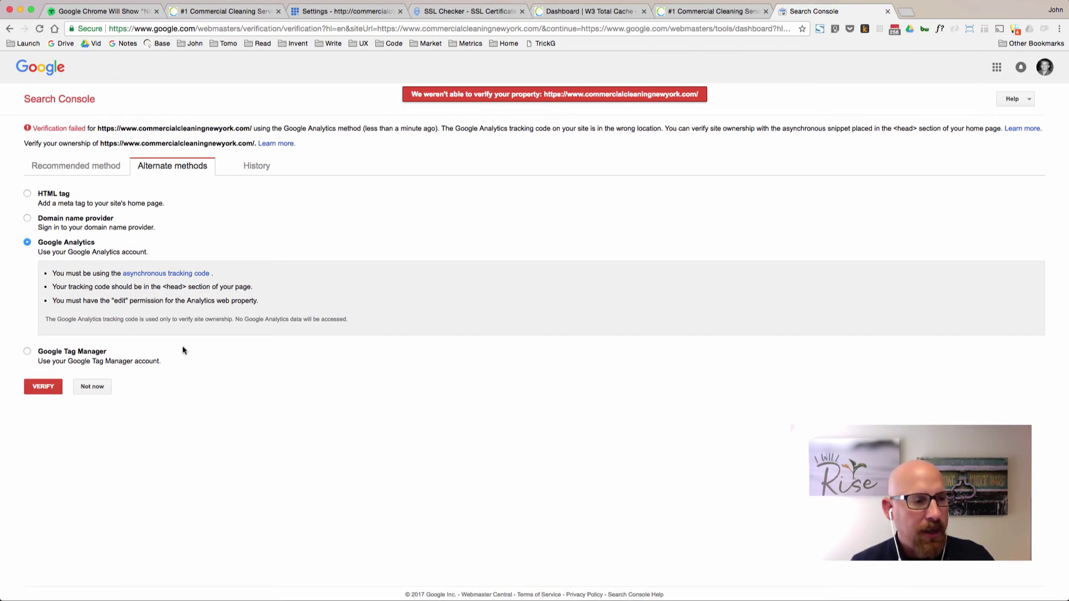
{"action": "left_click", "coordinate": [65, 168]}
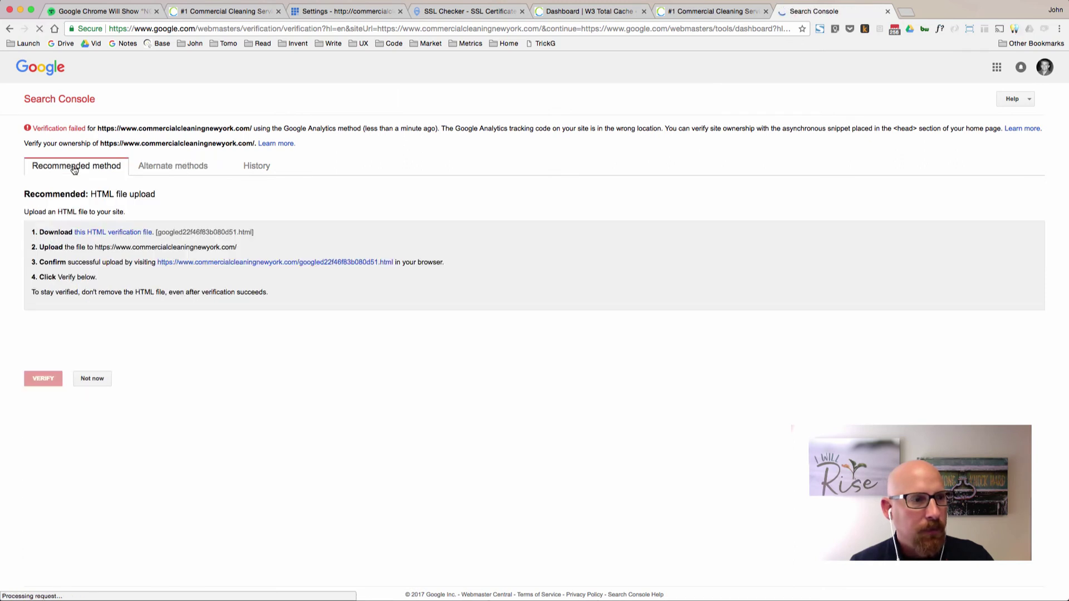
- Download the HTML verification file for the https property
{"action": "left_click", "coordinate": [130, 236]}
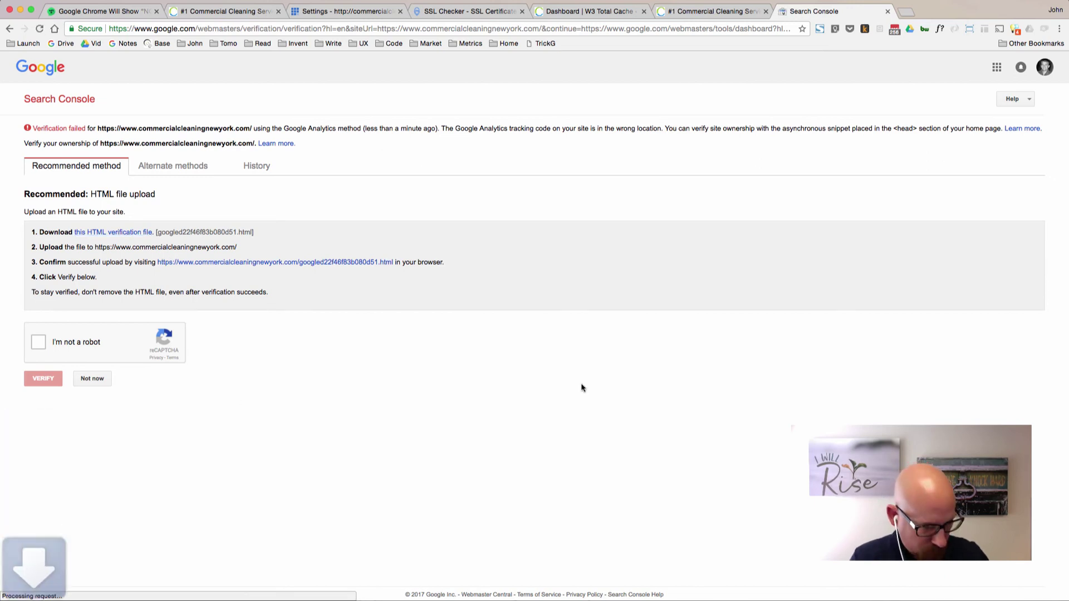
{"action": "key", "text": "super+d"}
{"action": "key", "text": "Escape"}
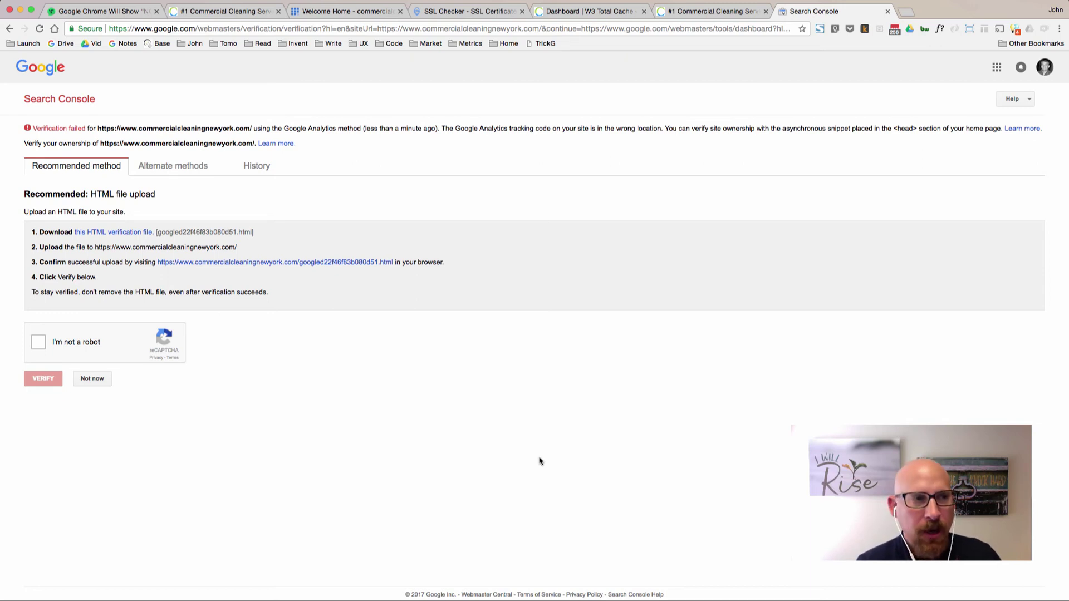
- Open cPanel File Manager at the Web Root for the commercialcleaningnewyork.com domain
{"action": "left_click", "coordinate": [363, 12]}
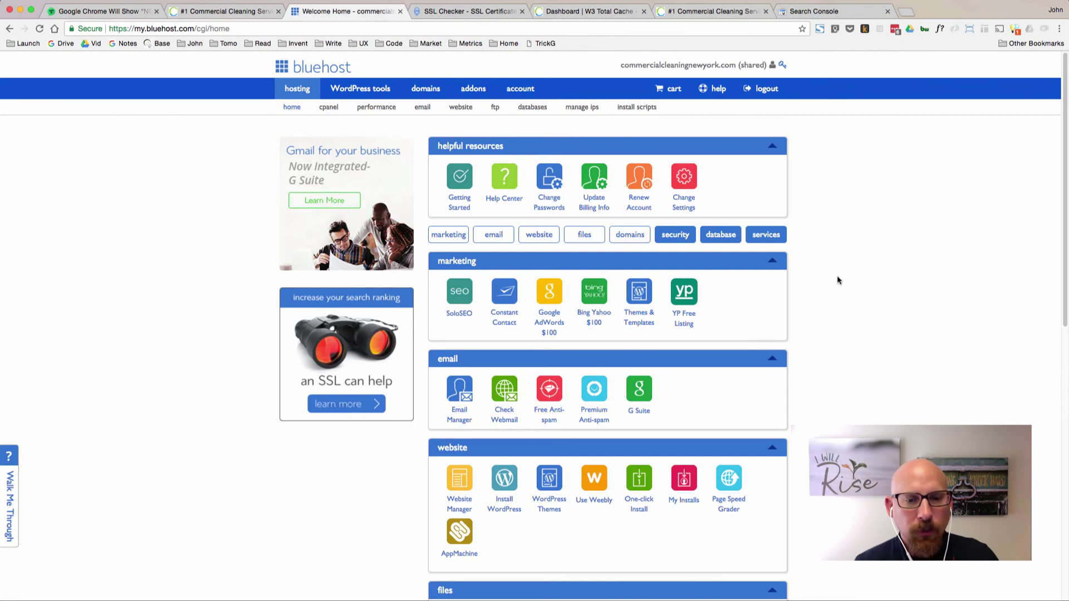
{"action": "scroll", "coordinate": [841, 345], "scroll_direction": "down", "scroll_amount": 3}
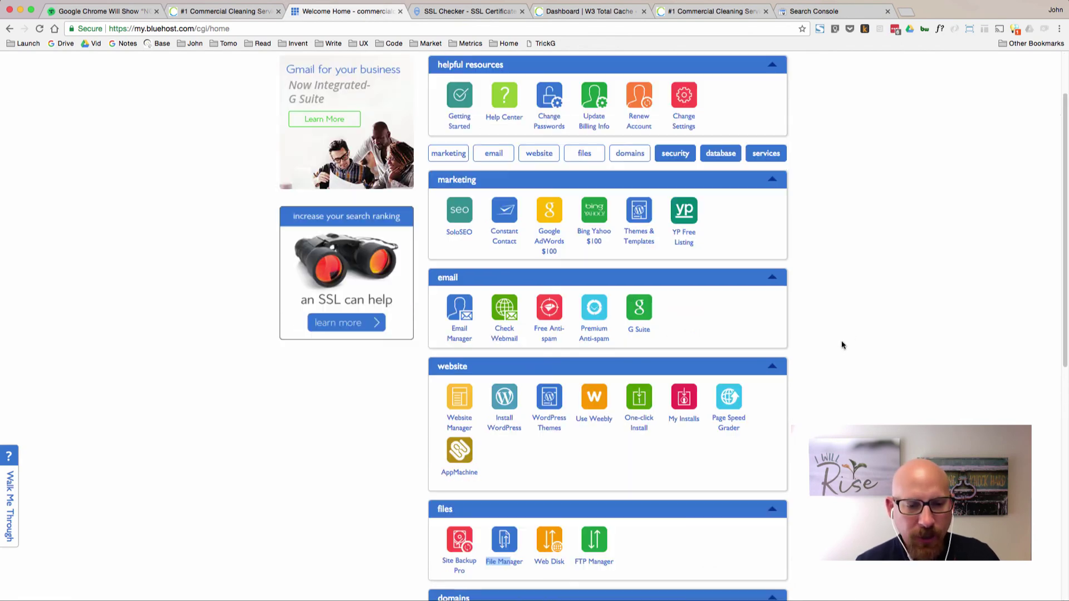
{"action": "scroll", "coordinate": [841, 345], "scroll_direction": "down", "scroll_amount": 3}
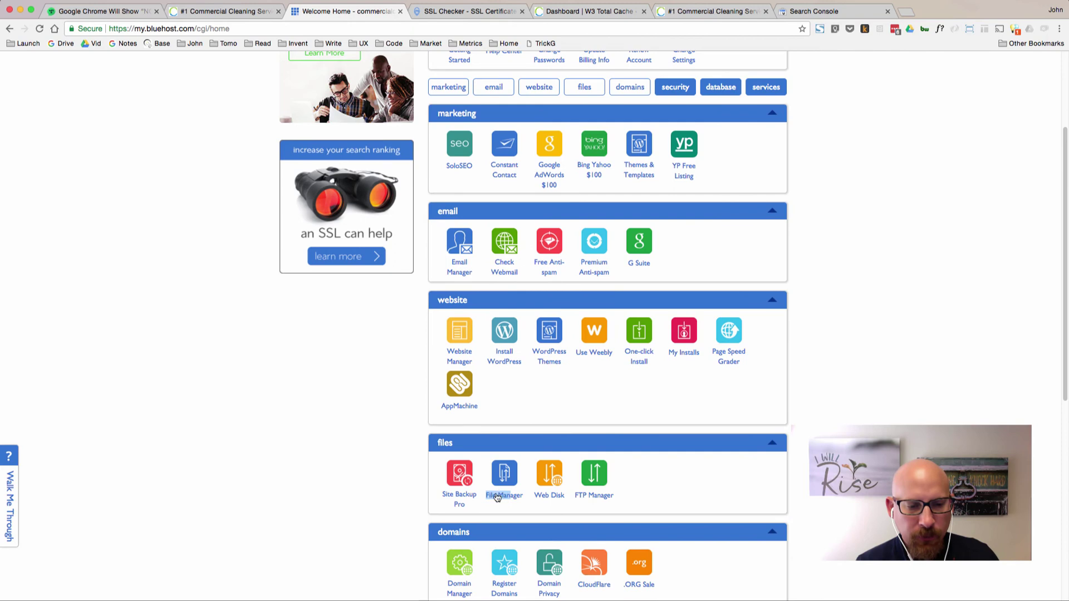
{"action": "left_click", "coordinate": [497, 497]}
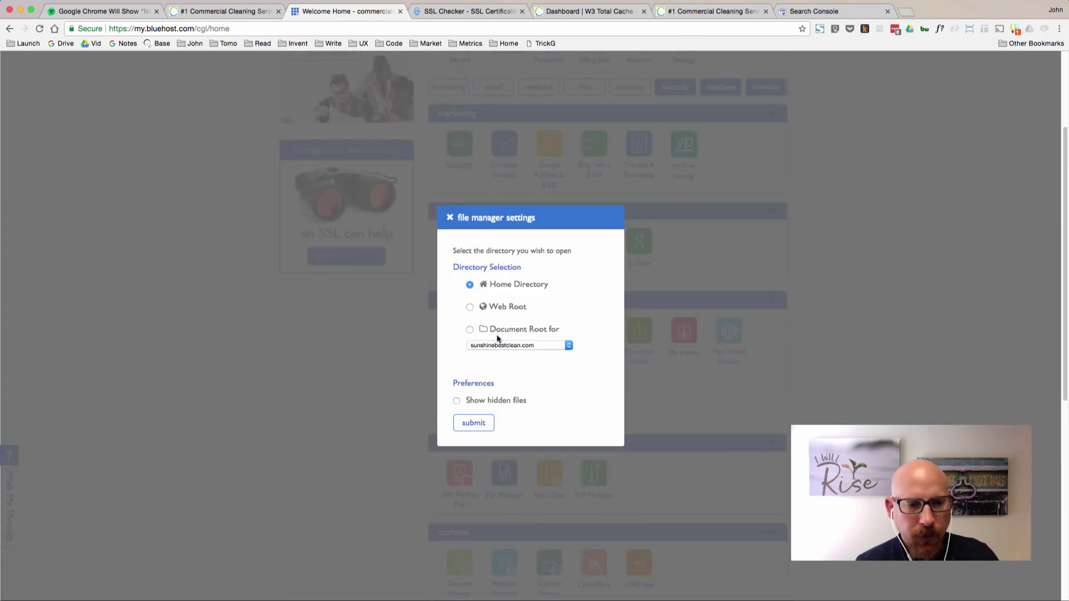
{"action": "left_click", "coordinate": [472, 309]}
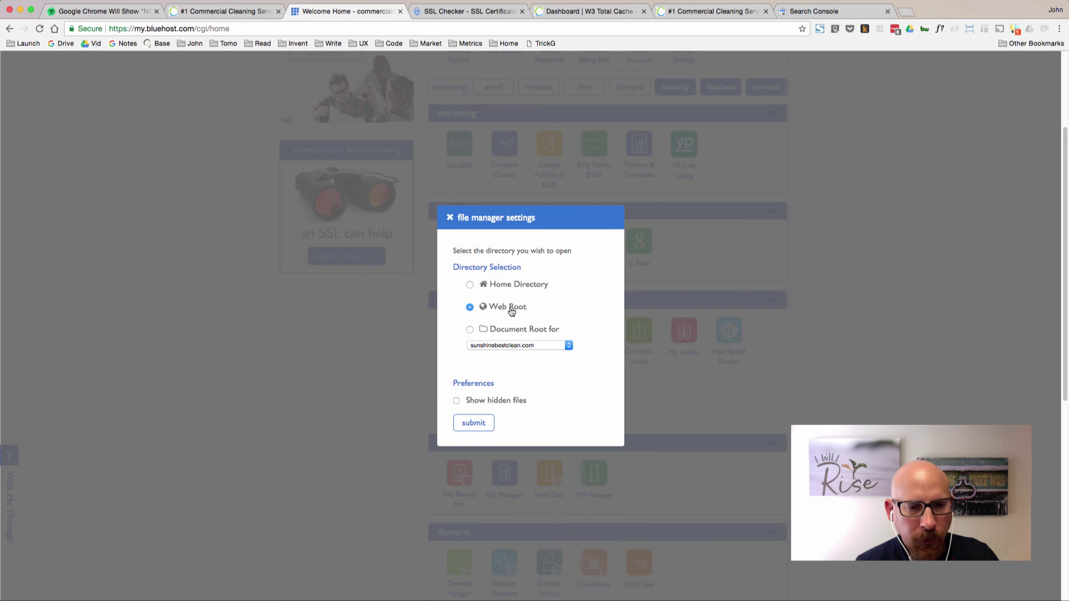
{"action": "left_click", "coordinate": [512, 347]}
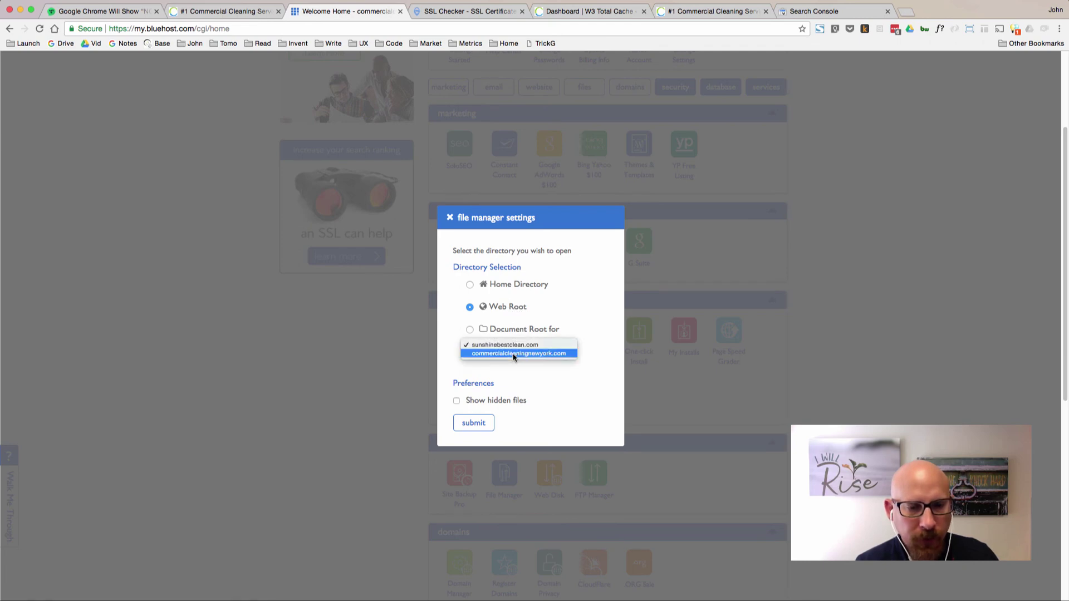
{"action": "left_click", "coordinate": [513, 354]}
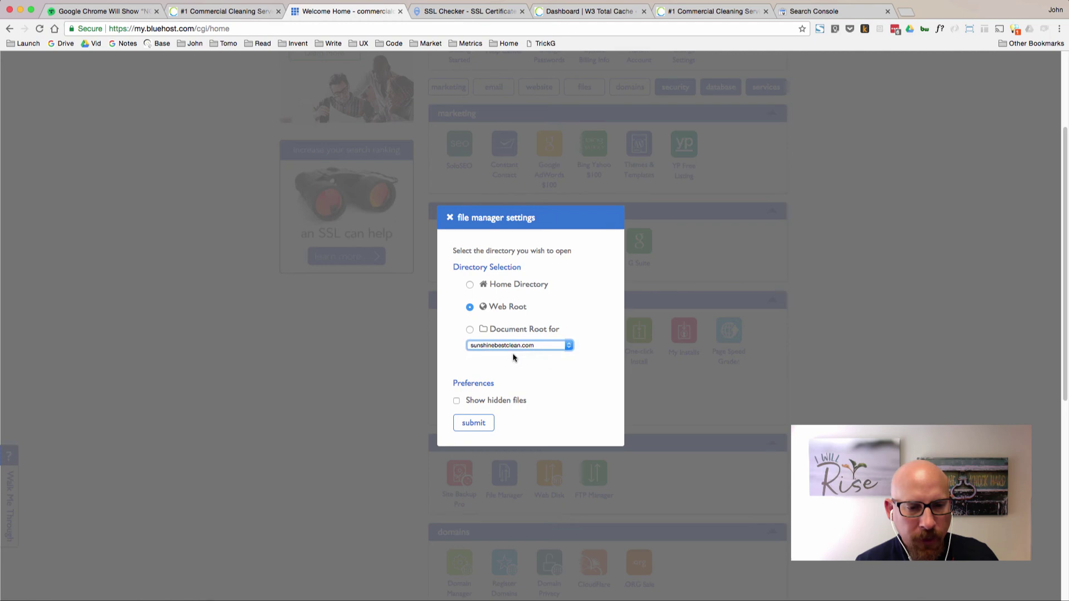
{"action": "left_click", "coordinate": [475, 424]}
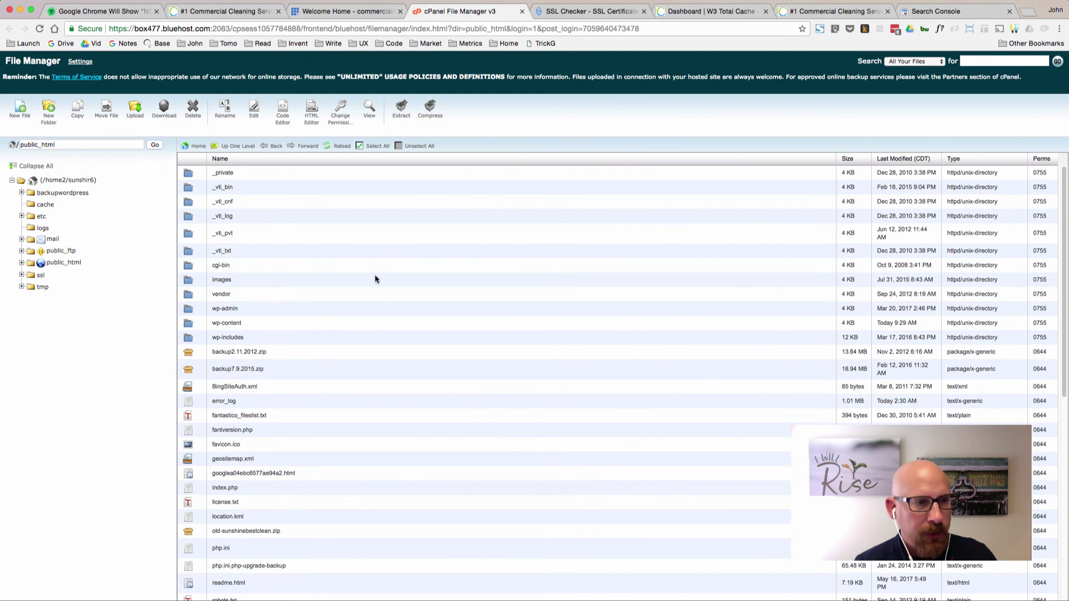
- Upload googled22f46f83b080d51.html from Downloads into public_html, then return to the file listing
{"action": "left_click", "coordinate": [134, 110]}
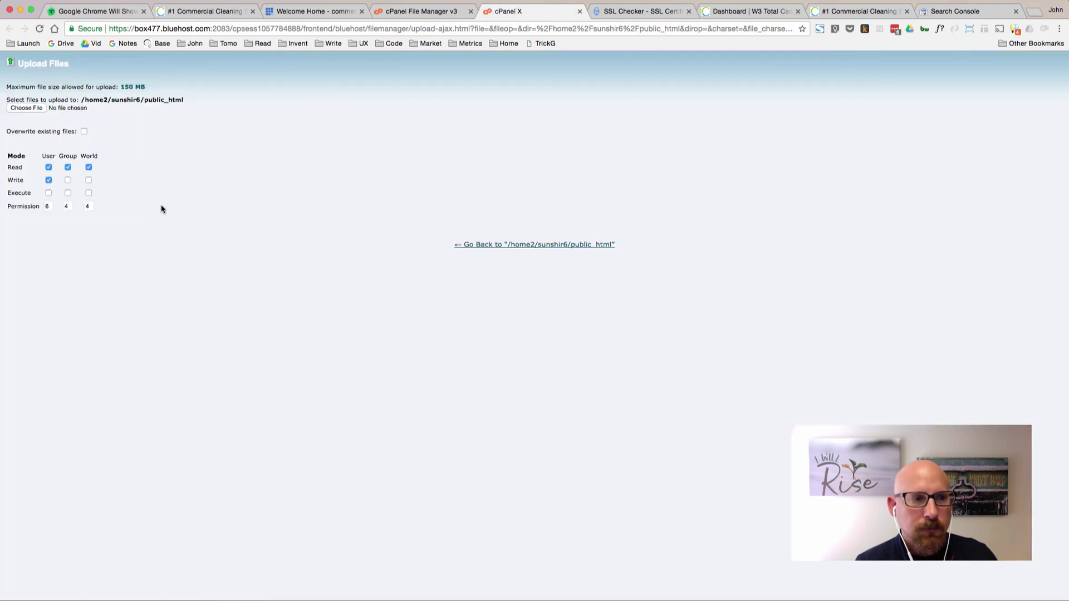
{"action": "left_click", "coordinate": [35, 109]}
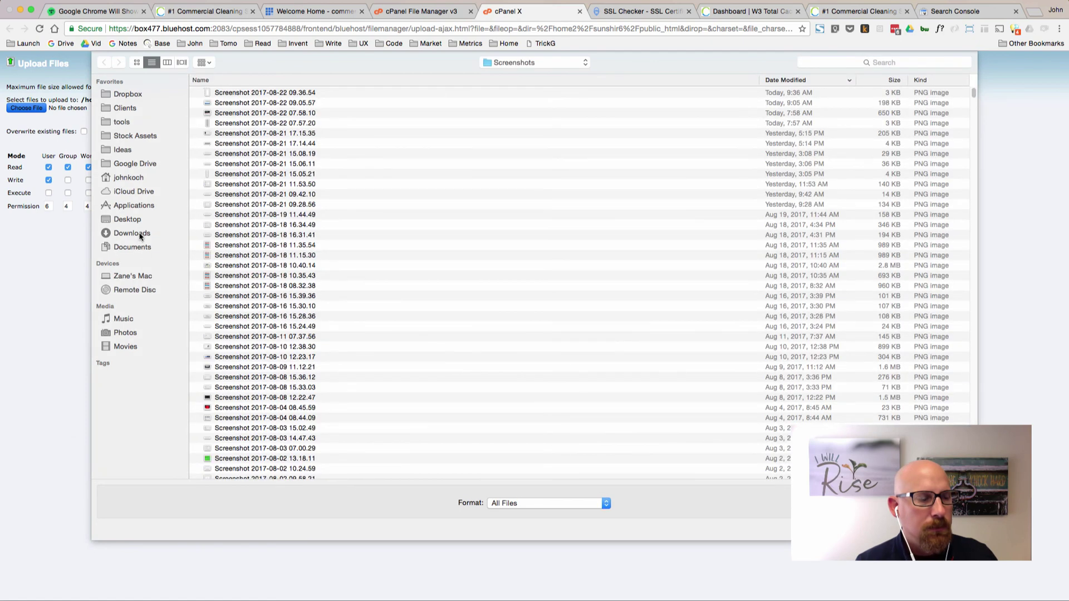
{"action": "left_click", "coordinate": [140, 236]}
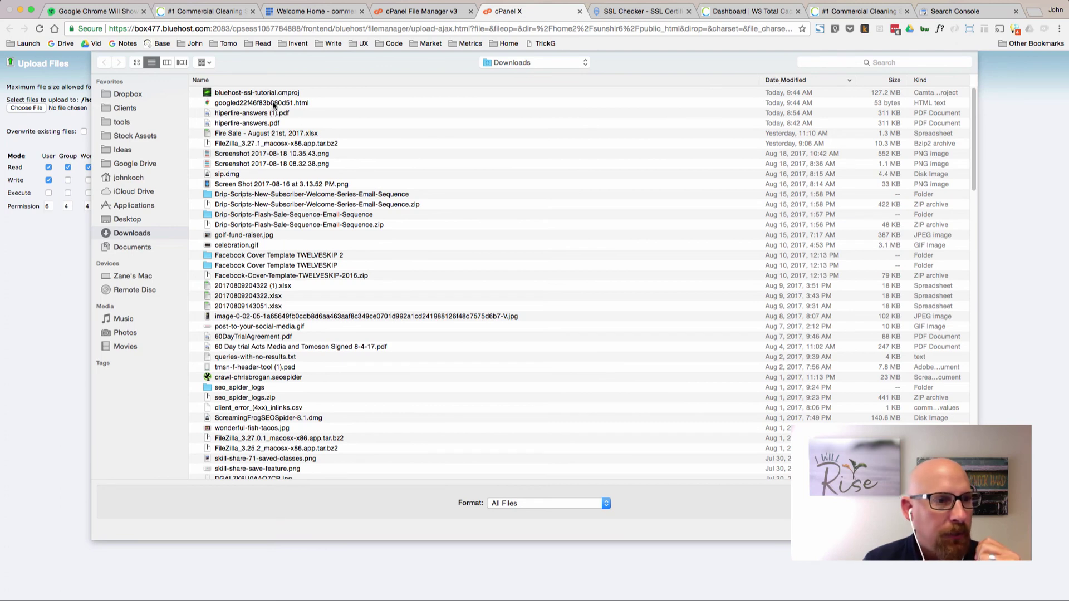
{"action": "left_click", "coordinate": [273, 104]}
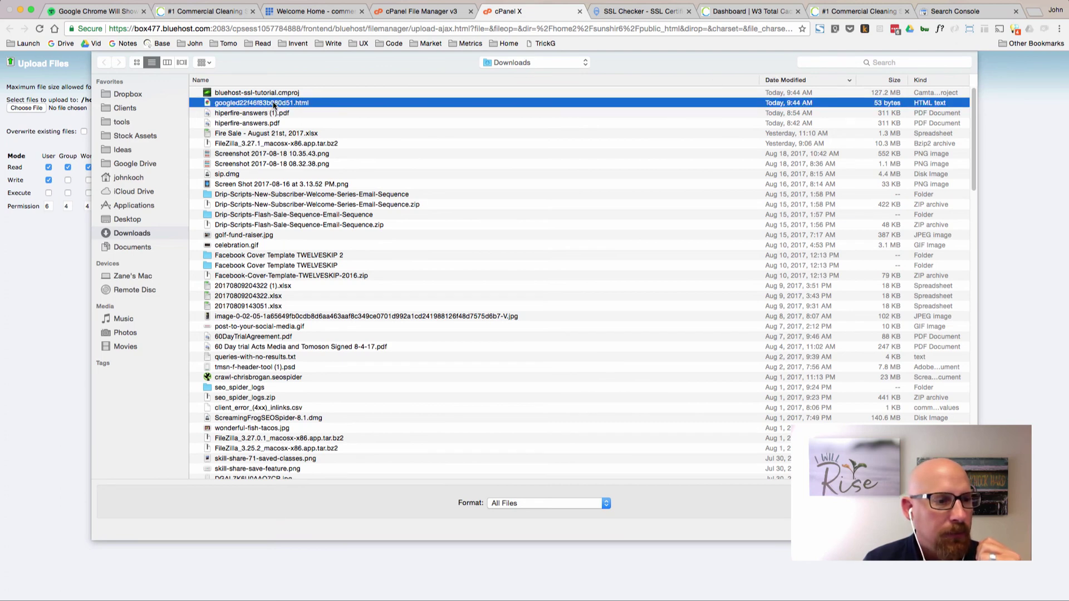
{"action": "double_click", "coordinate": [300, 103]}
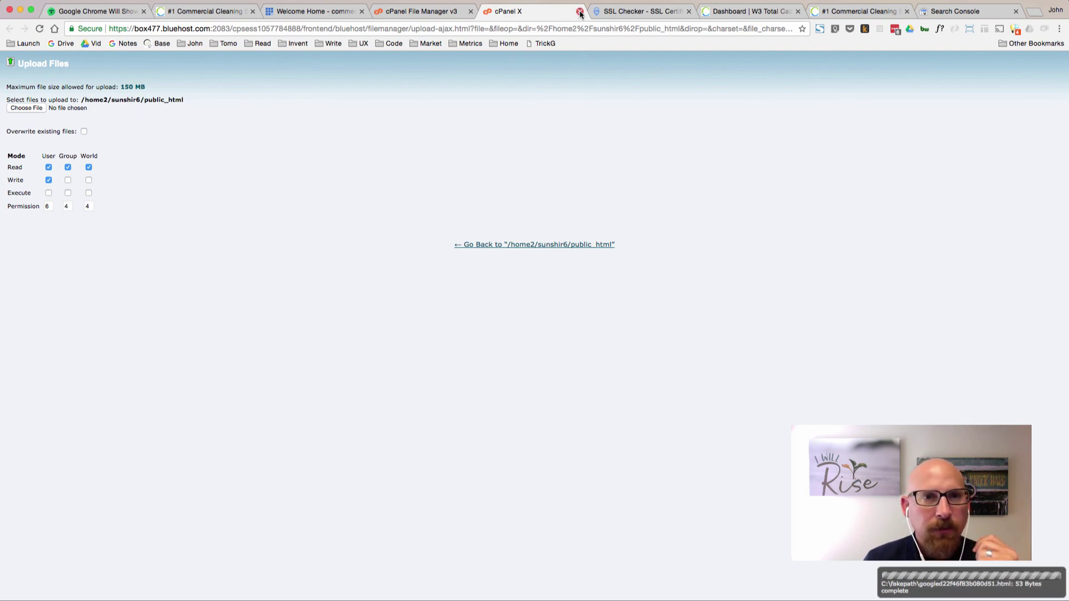
{"action": "left_click", "coordinate": [580, 11]}
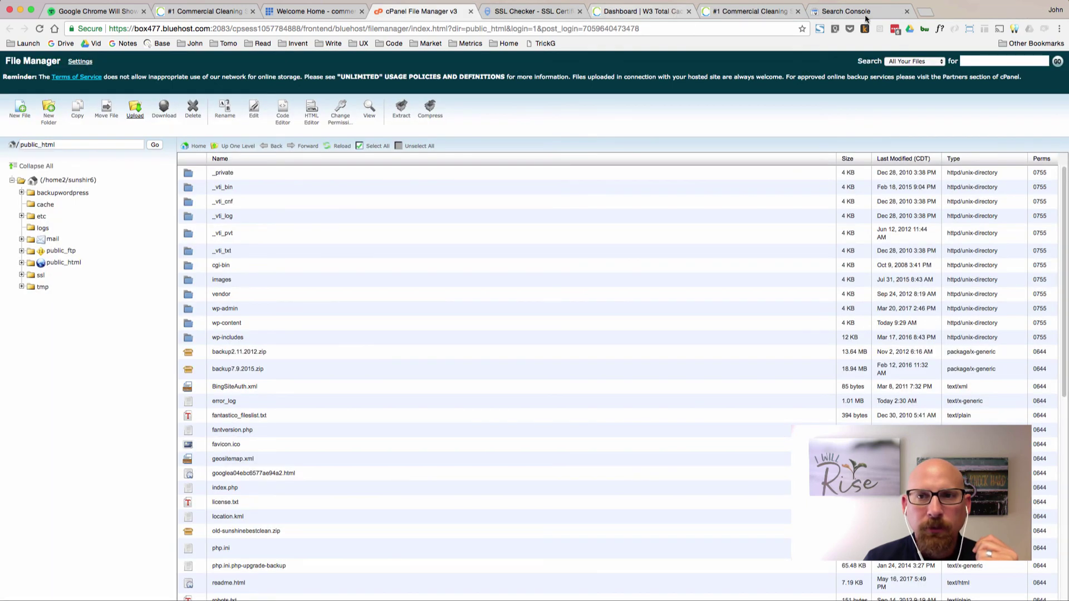
{"action": "left_click", "coordinate": [864, 15]}
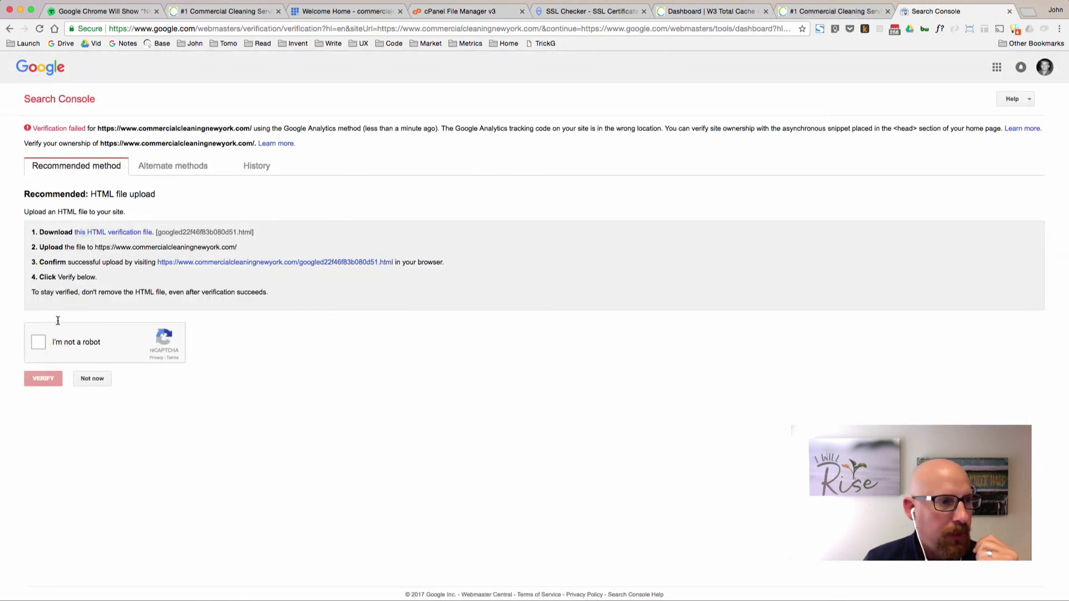
{"action": "left_click", "coordinate": [39, 344]}
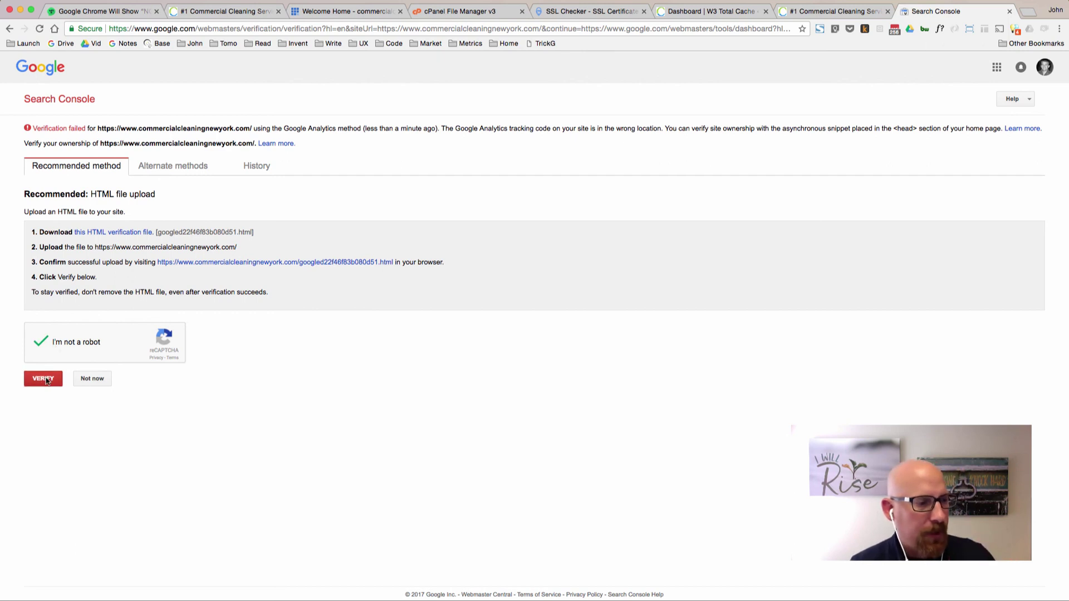
{"action": "left_click", "coordinate": [43, 379]}
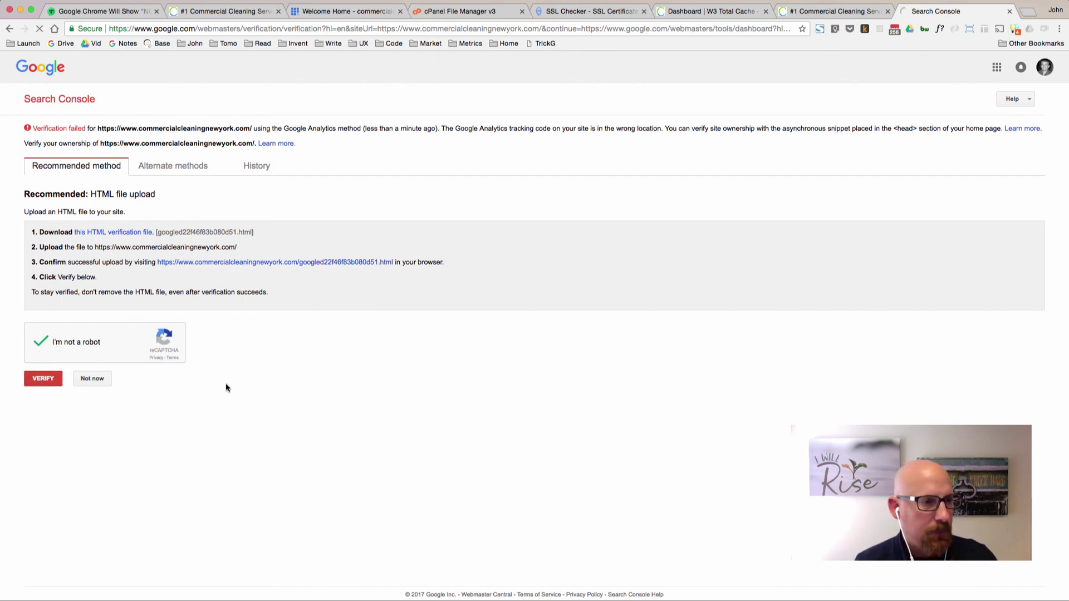